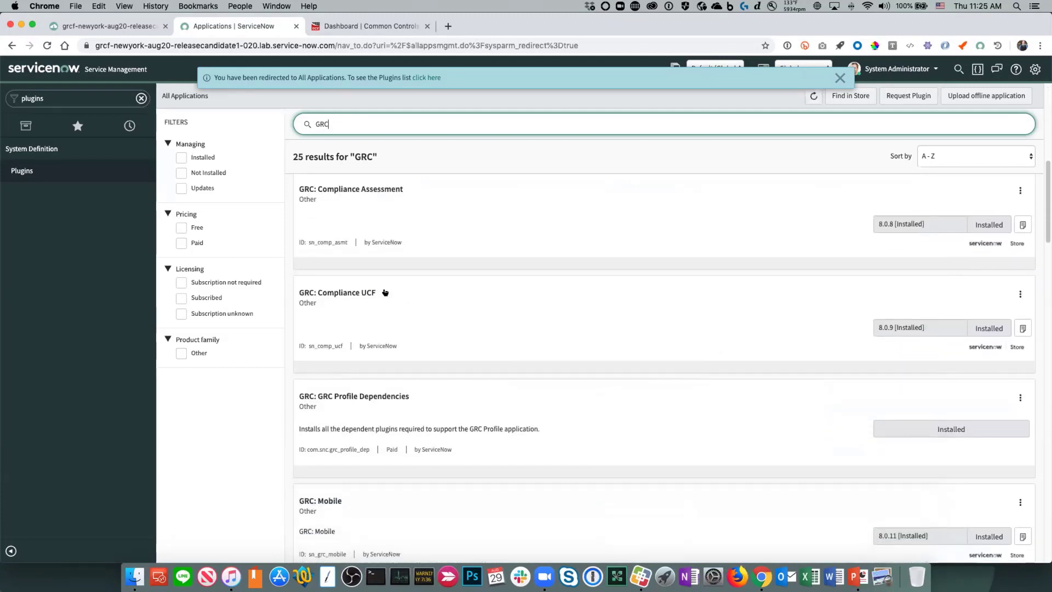
Dismiss the redirect notice, filter the navigator for "unified", and open the UCF record in Unified Compliance Integration
left_click_drag(381, 292, 298, 292)
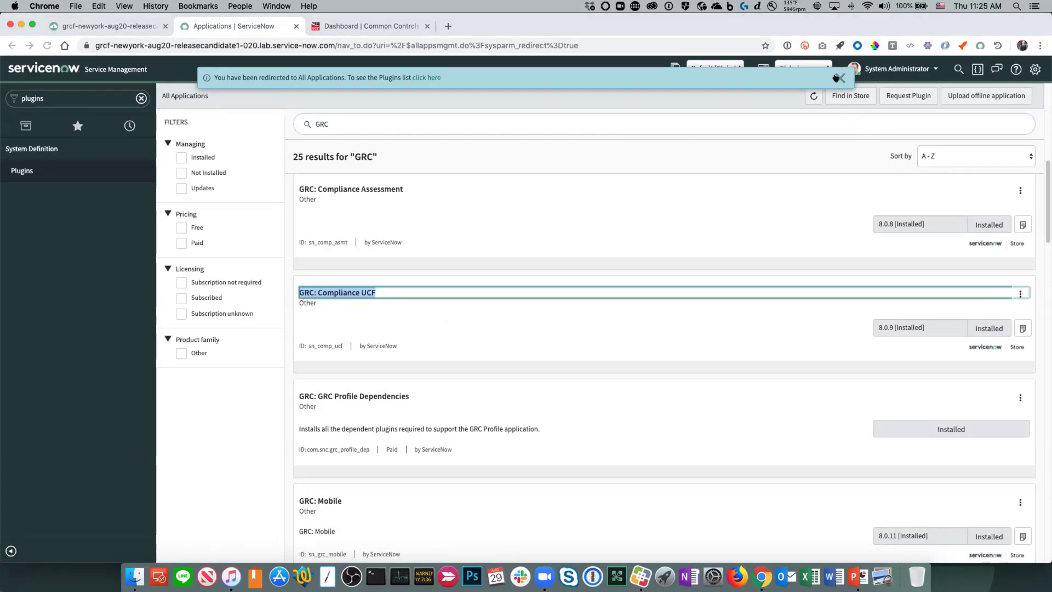
left_click(838, 78)
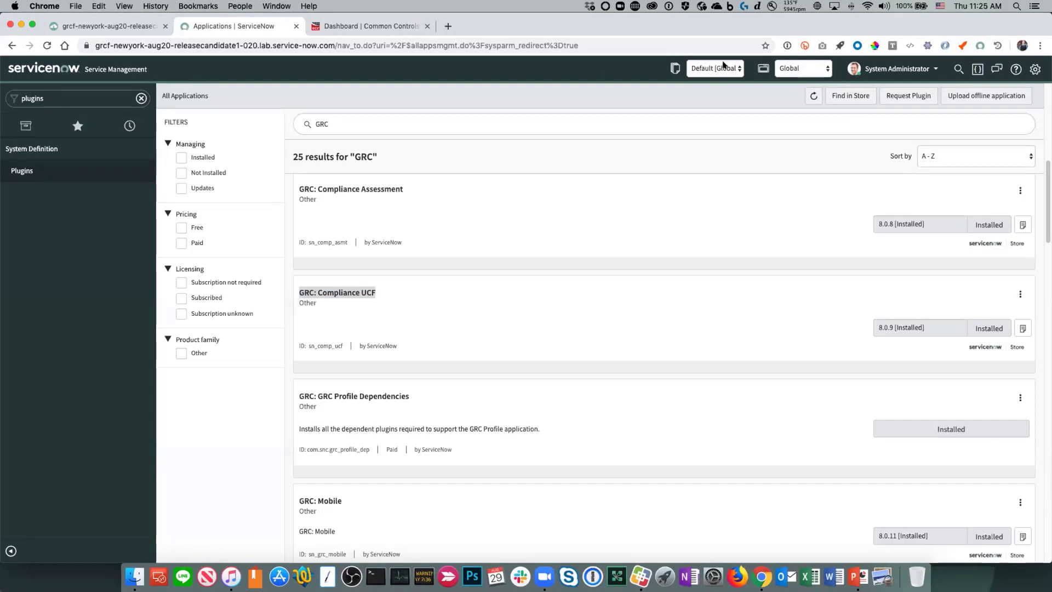
double_click(46, 93)
type("unified")
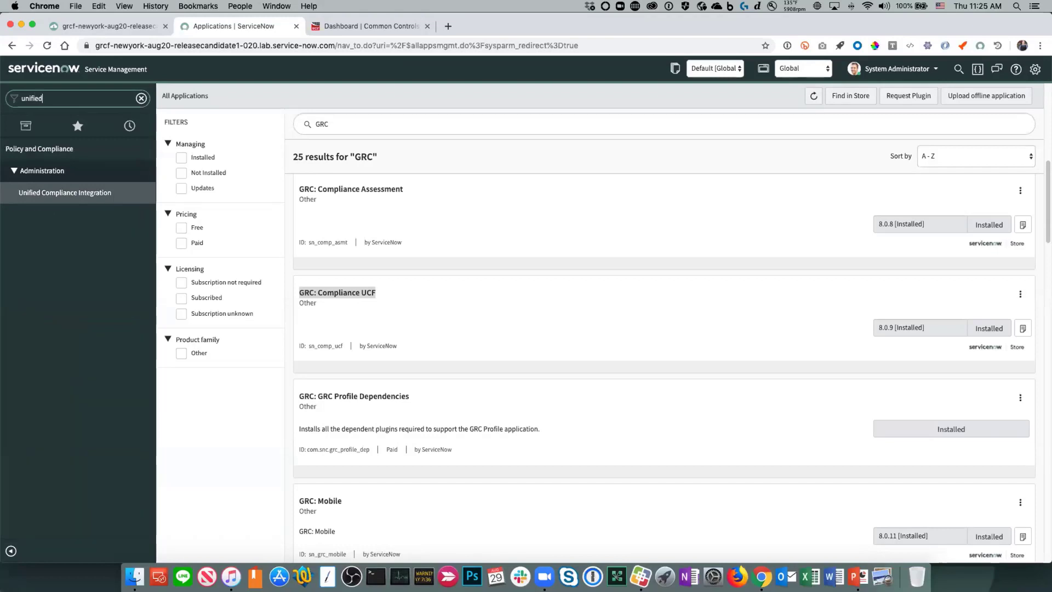
left_click(44, 195)
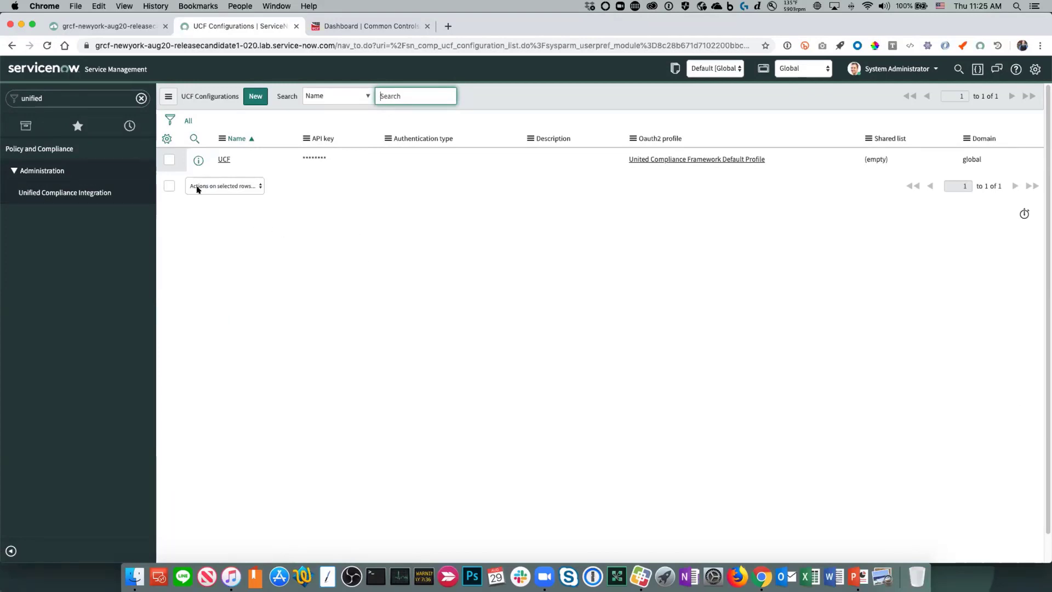
left_click(224, 159)
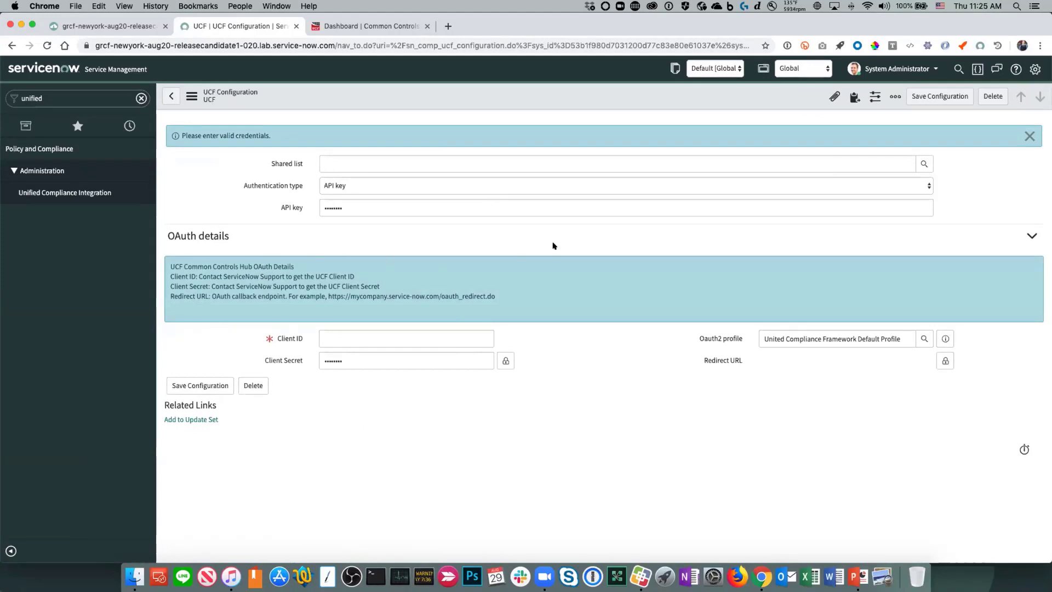
Switch to Common Controls Hub, create a new API key in the API Manager settings, and copy it
left_click(330, 26)
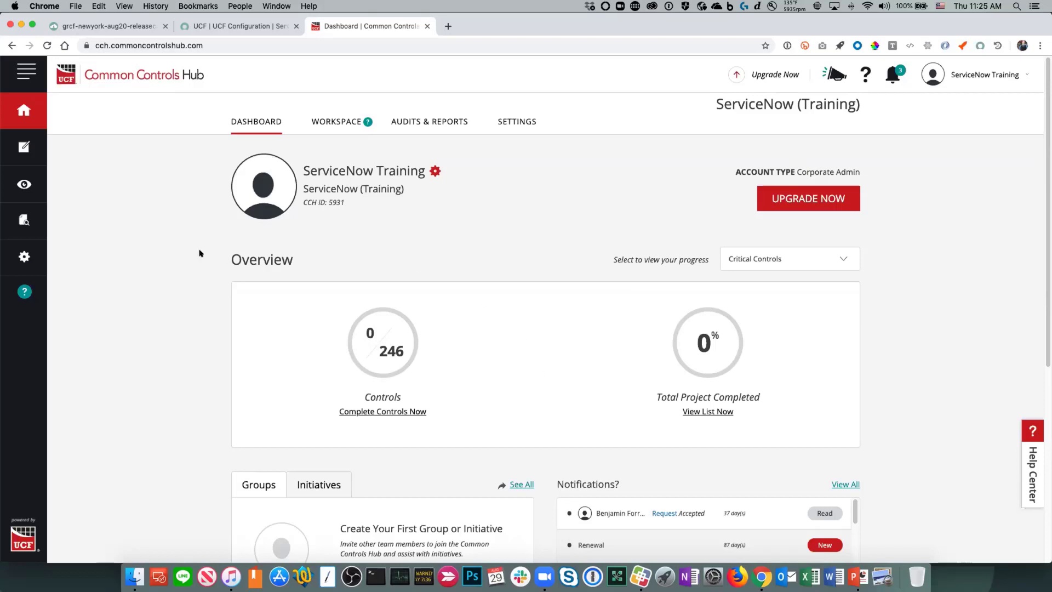
left_click(23, 253)
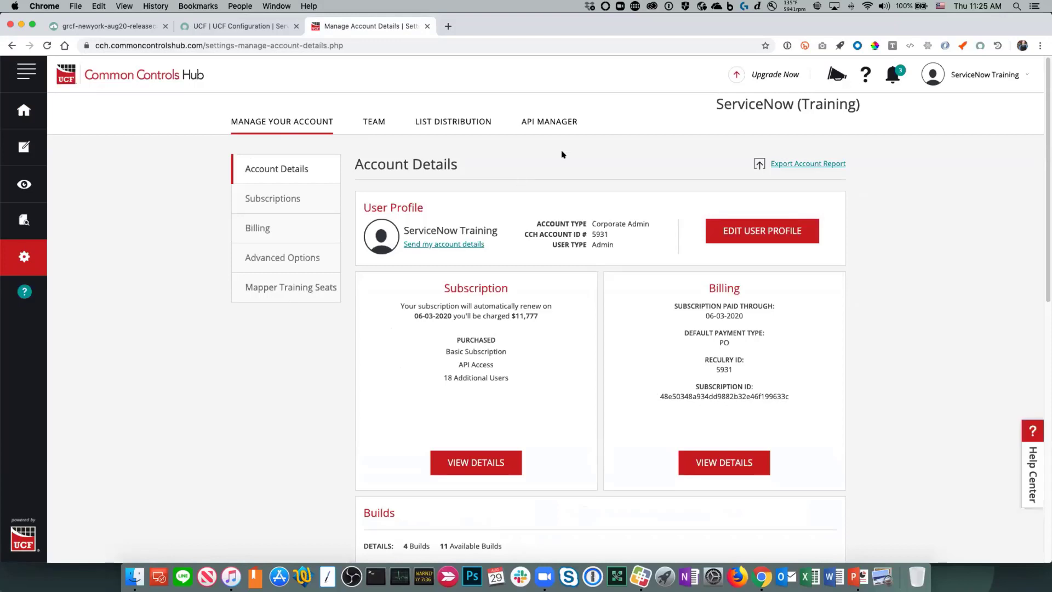
left_click(537, 123)
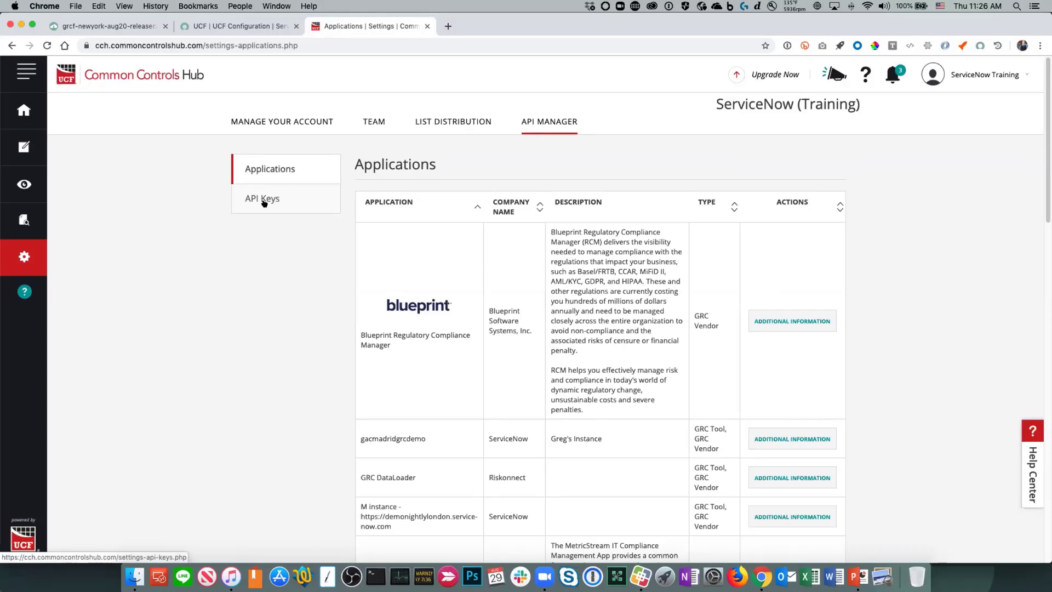
left_click(264, 200)
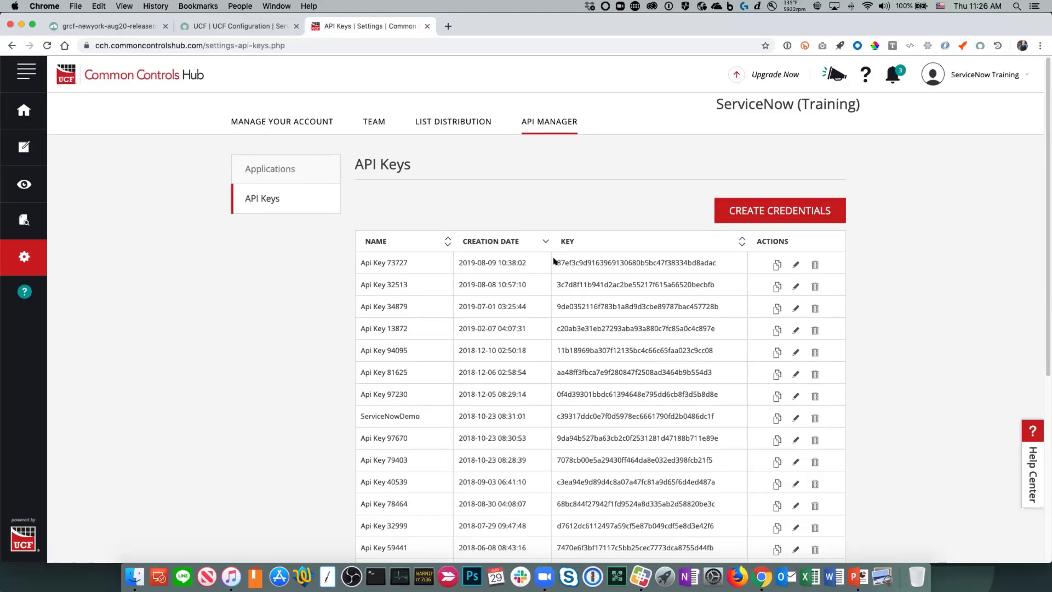
left_click(774, 209)
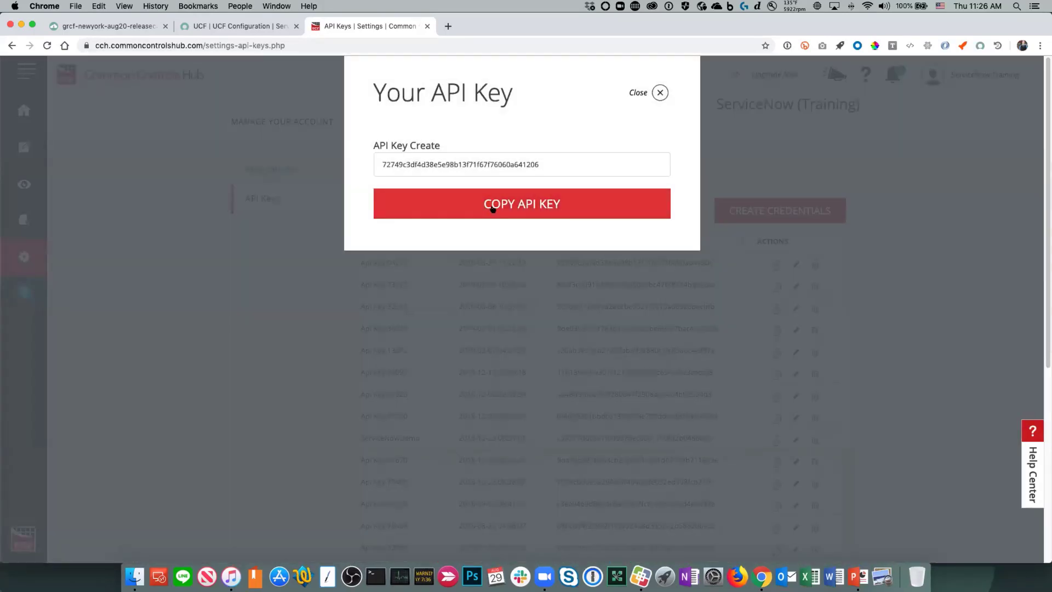
left_click(492, 208)
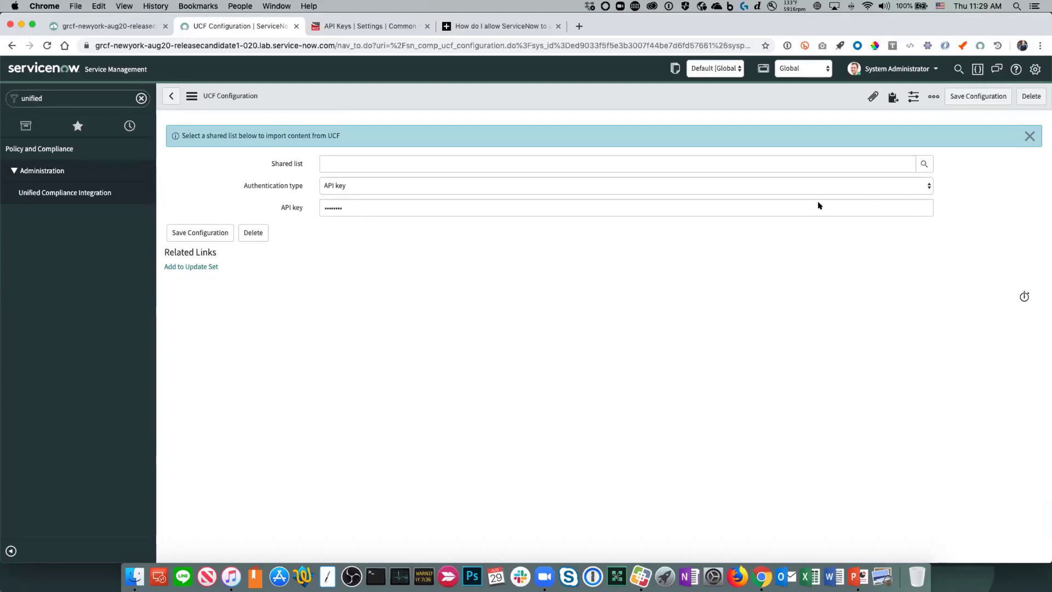
Examine the UCF shared lists available in ServiceNow alongside the authority documents in the Common Controls Hub workspace
left_click(924, 164)
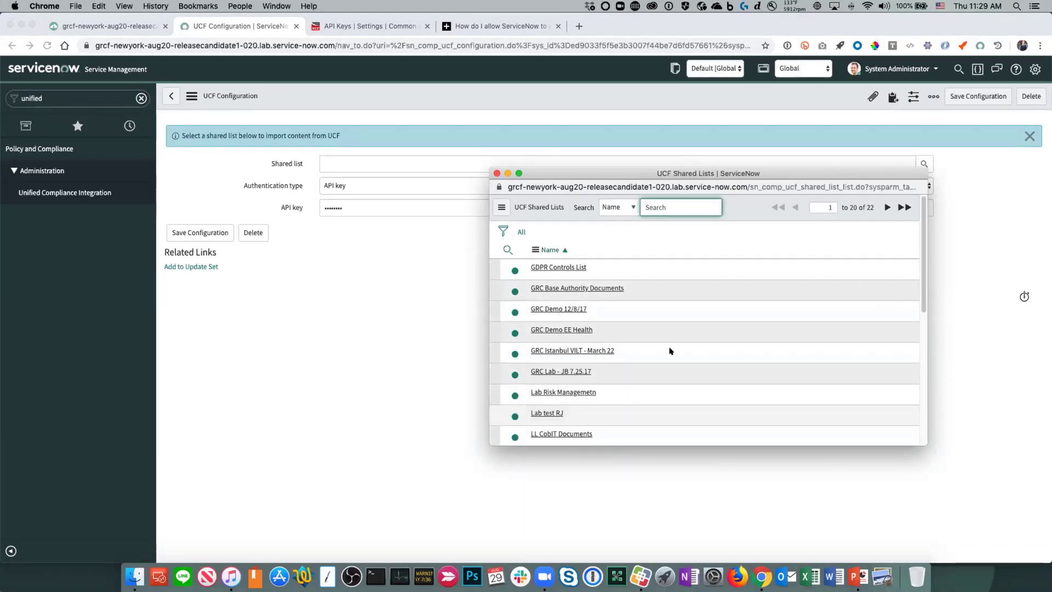
left_click(337, 26)
left_click(336, 26)
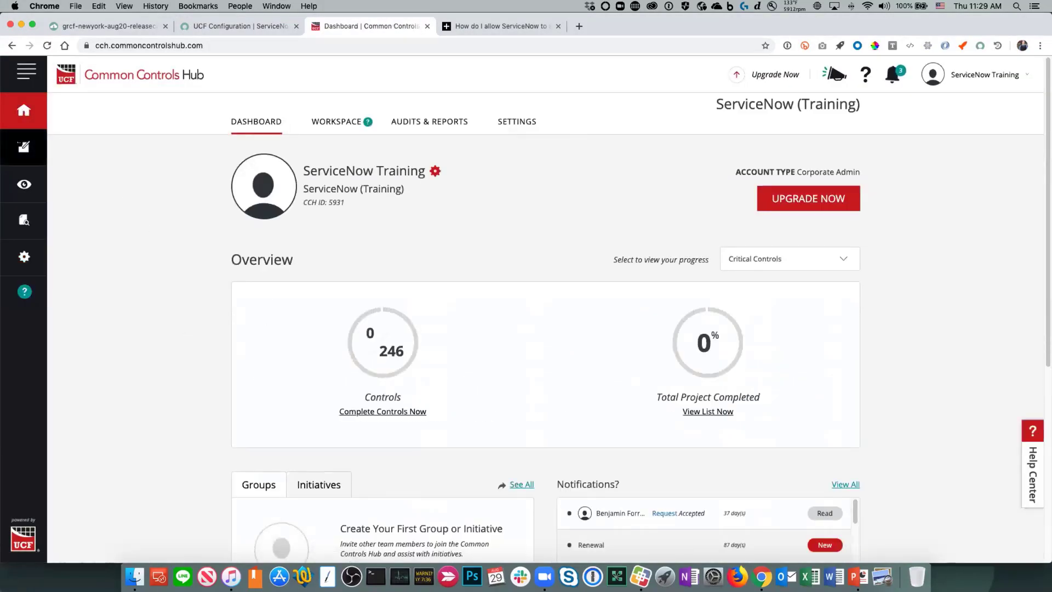
left_click(24, 146)
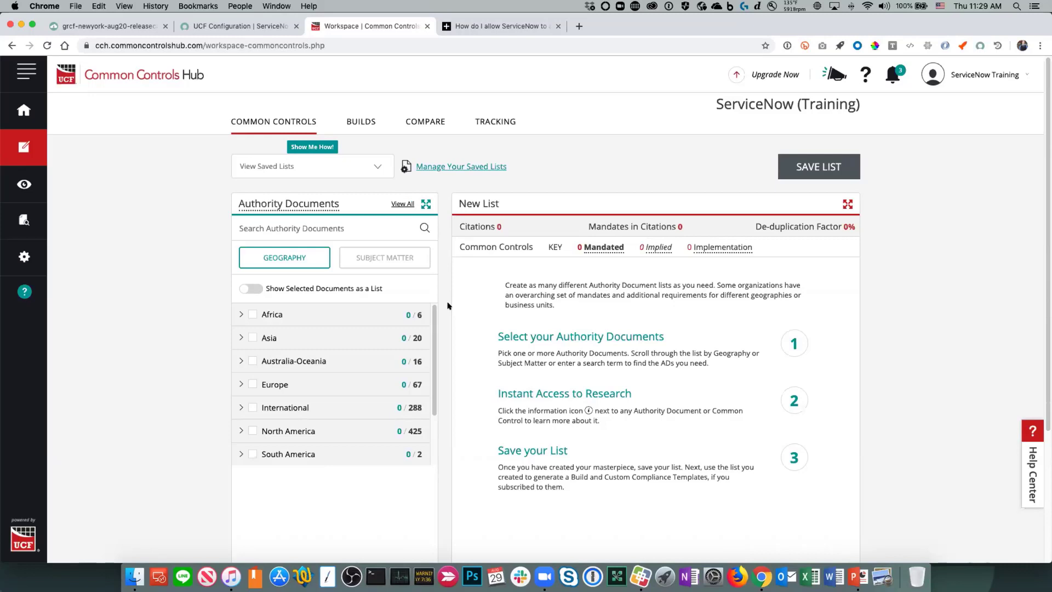
left_click(232, 29)
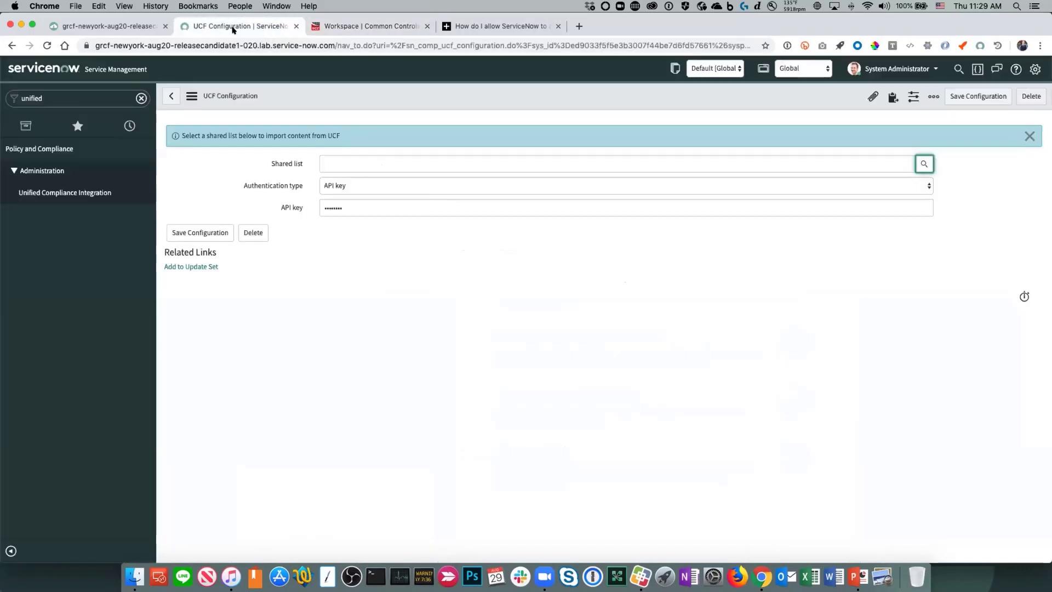
left_click(921, 163)
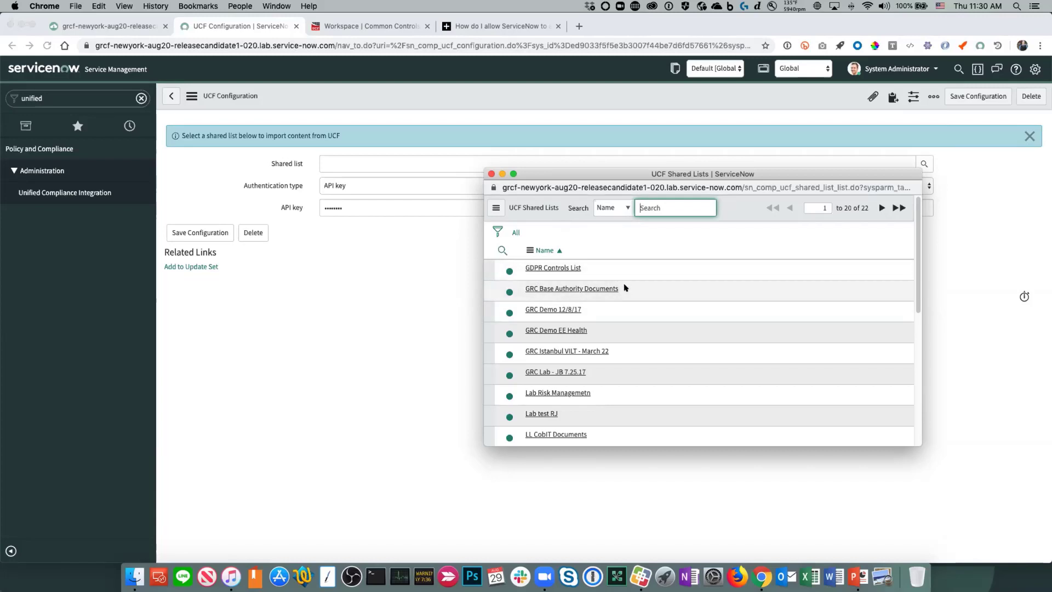
left_click(347, 29)
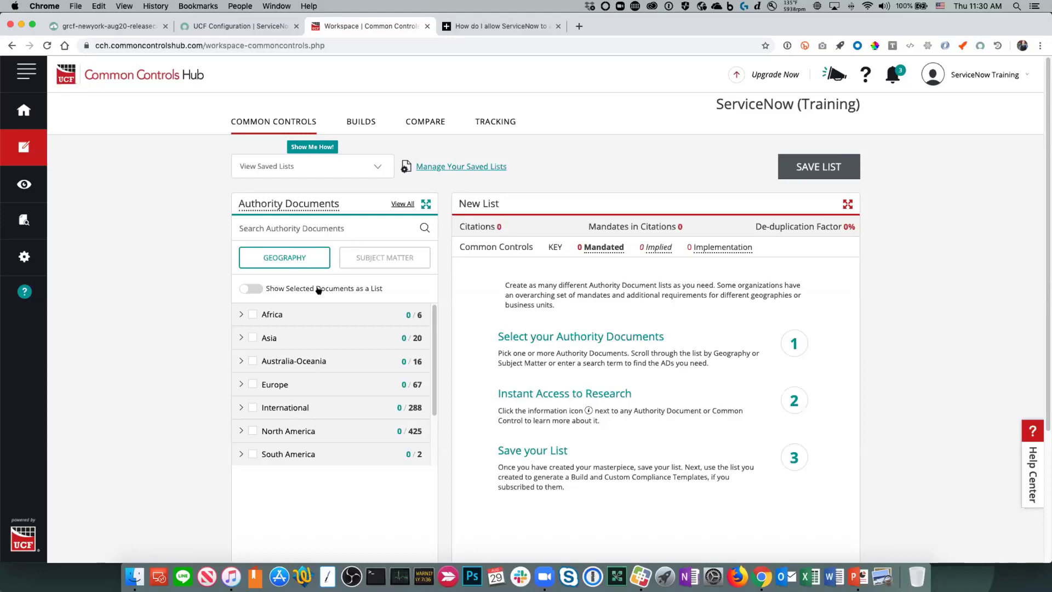
Return to the UCF configuration in ServiceNow and set its shared list to GRC Base Authority Documents
left_click(227, 26)
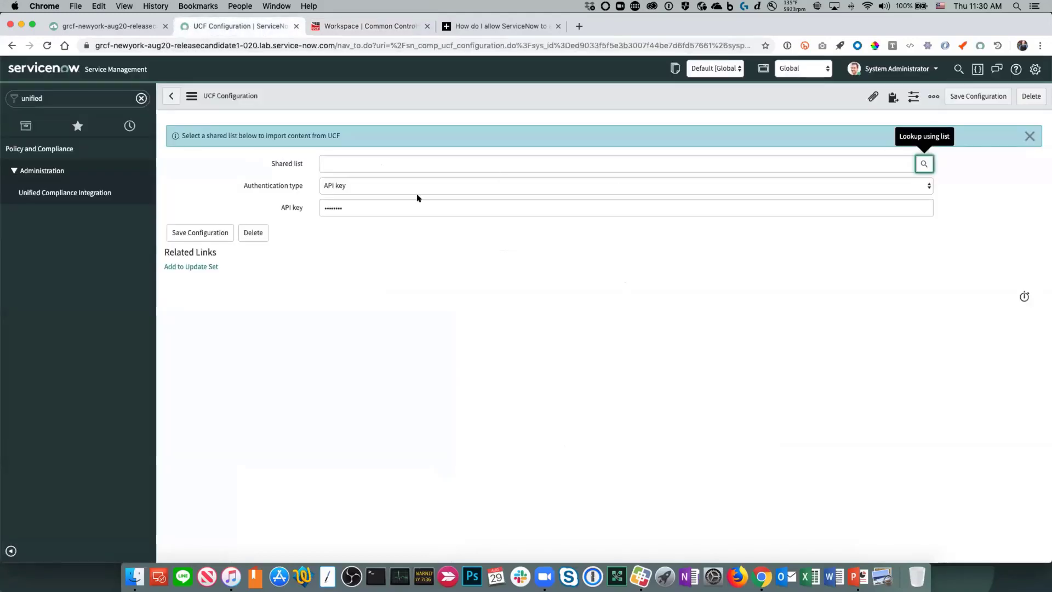
left_click(924, 164)
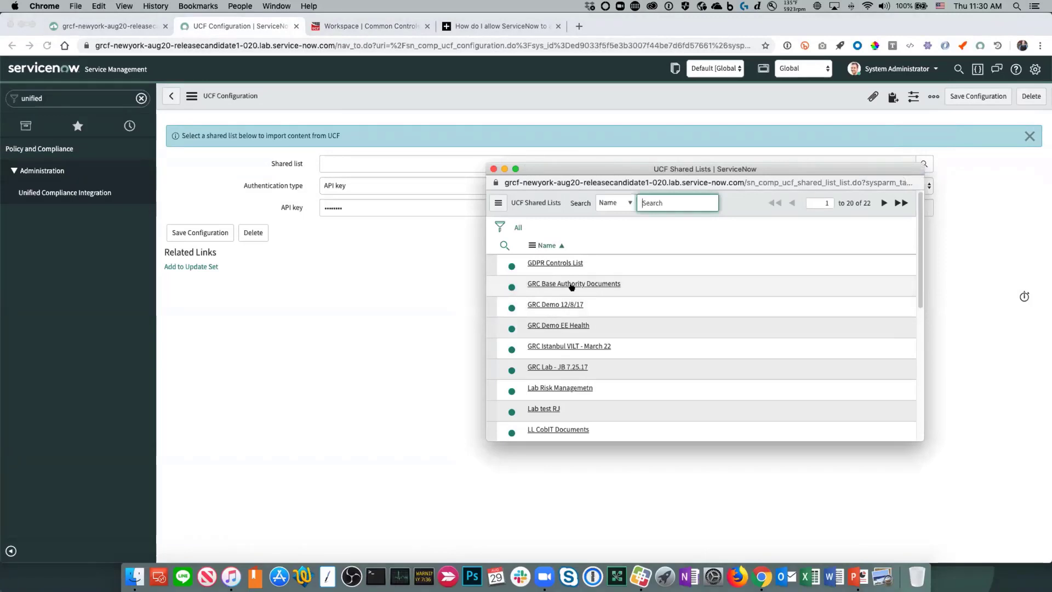
left_click(592, 286)
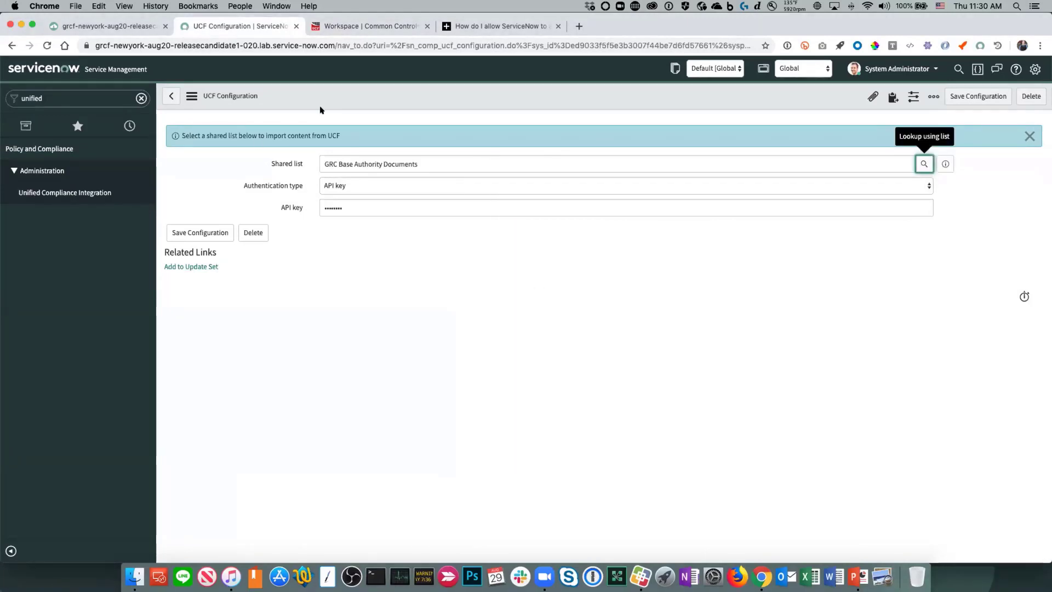
Save the UCF configuration and import the shared list from the Unified Compliance Framework
right_click(332, 97)
left_click(347, 106)
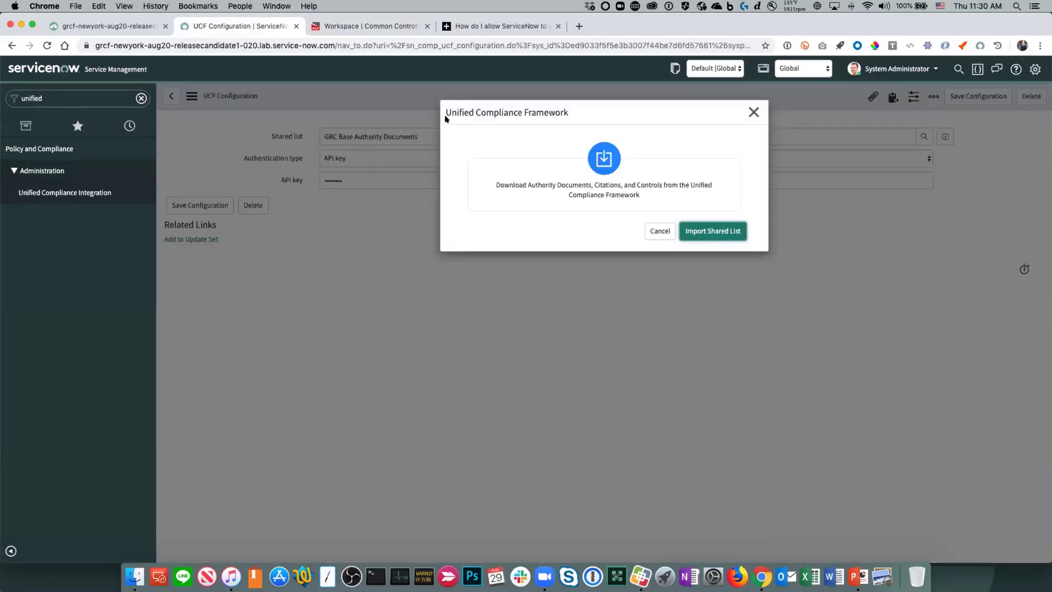
left_click_drag(445, 111, 556, 113)
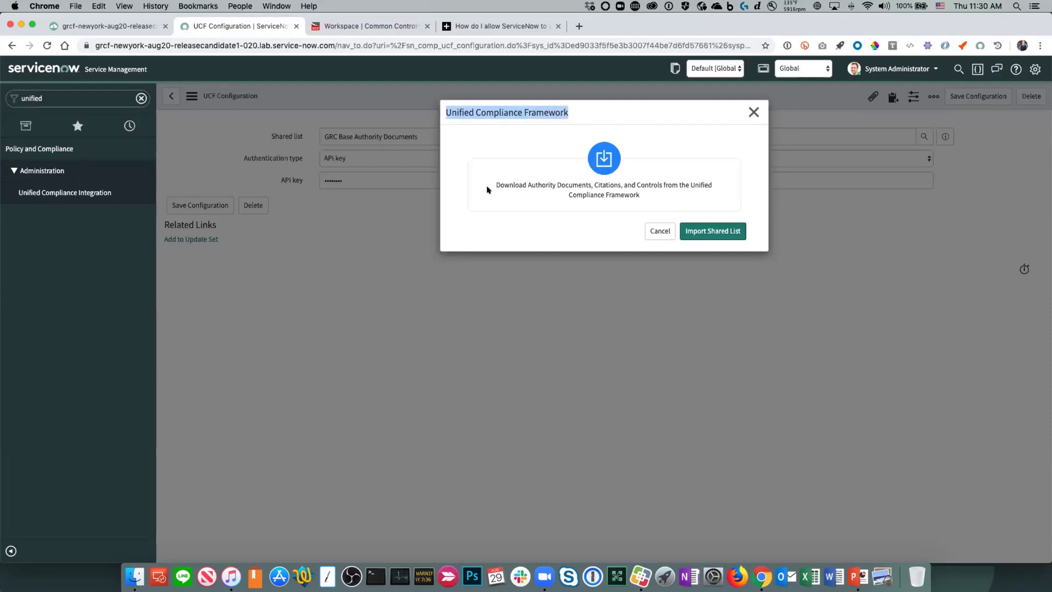
left_click(712, 231)
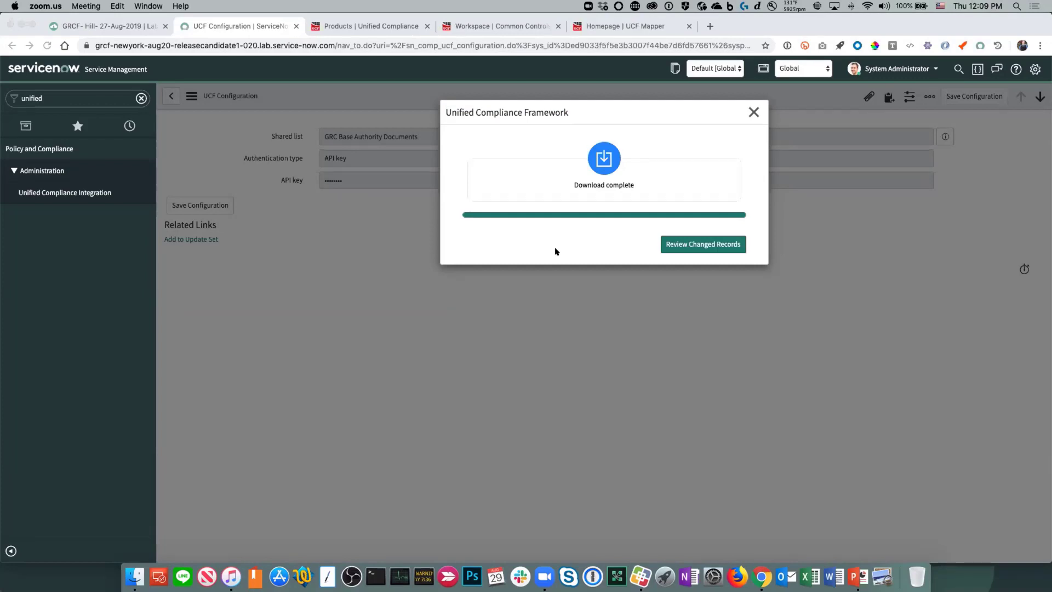
Review the changed authority documents from the download, continue past the review, and close the Unified Compliance Framework dialog
left_click(687, 244)
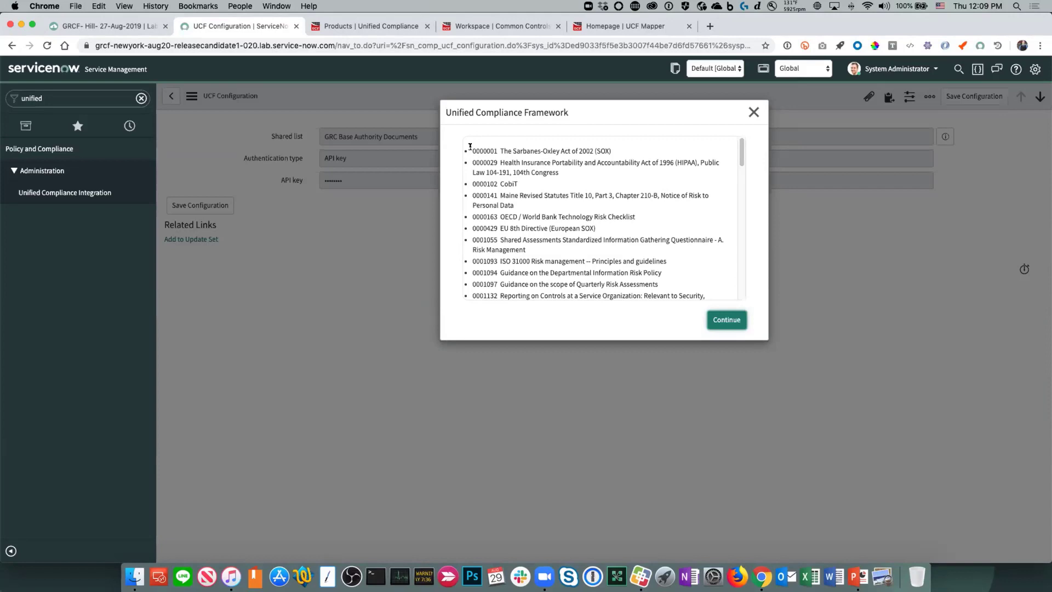
left_click_drag(471, 146, 610, 150)
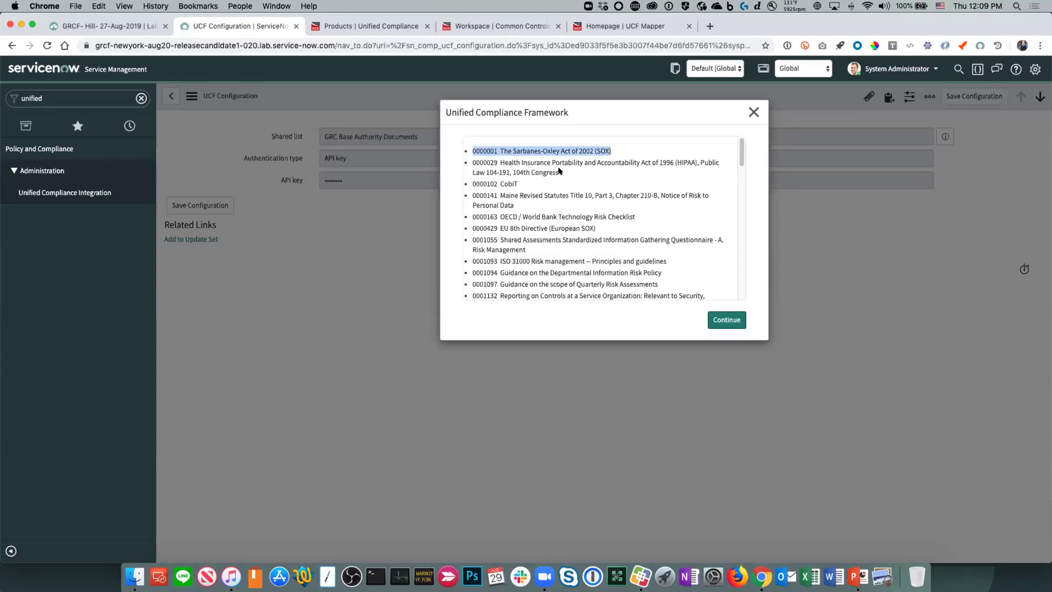
left_click_drag(559, 171, 480, 163)
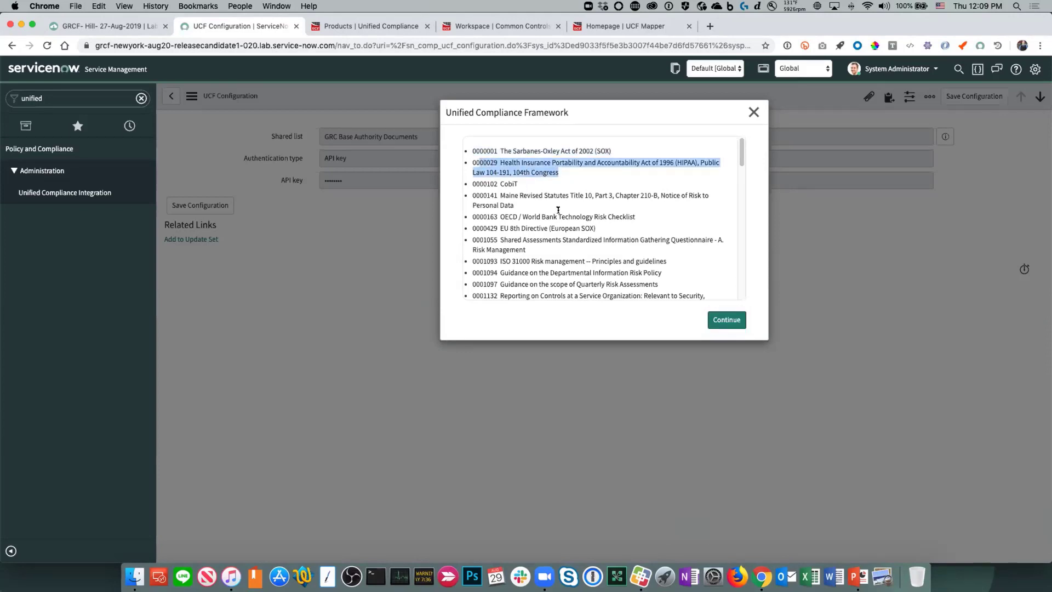
scroll(558, 210, "down", 15)
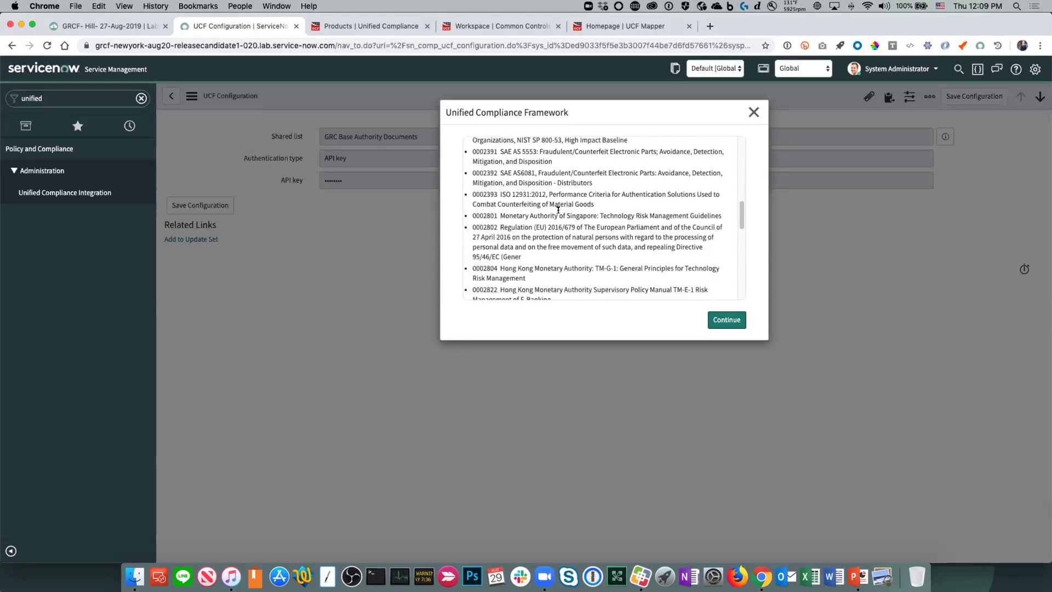
scroll(557, 210, "down", 10)
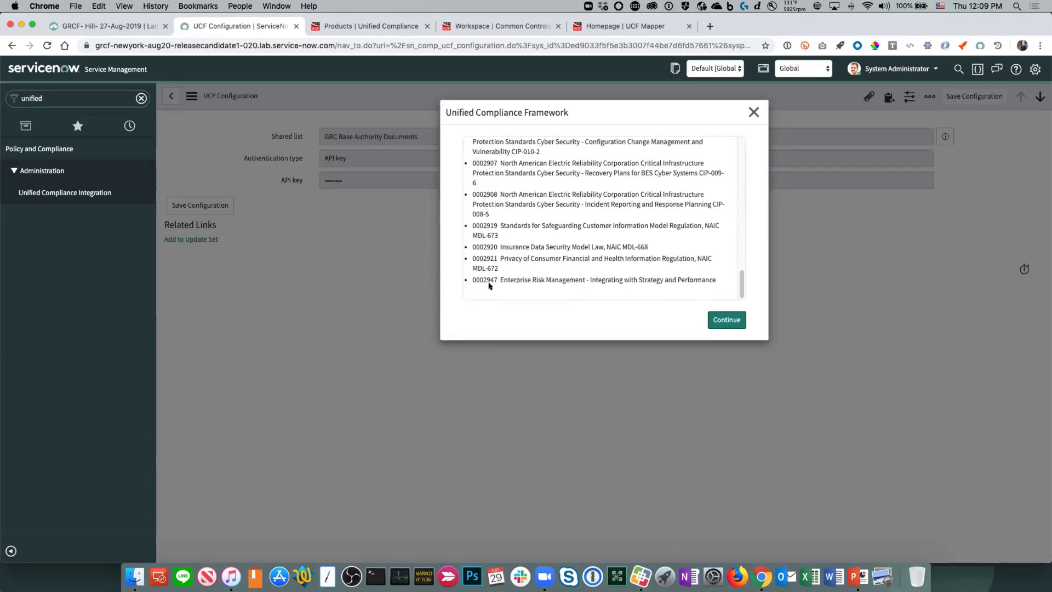
scroll(554, 231, "up", 10)
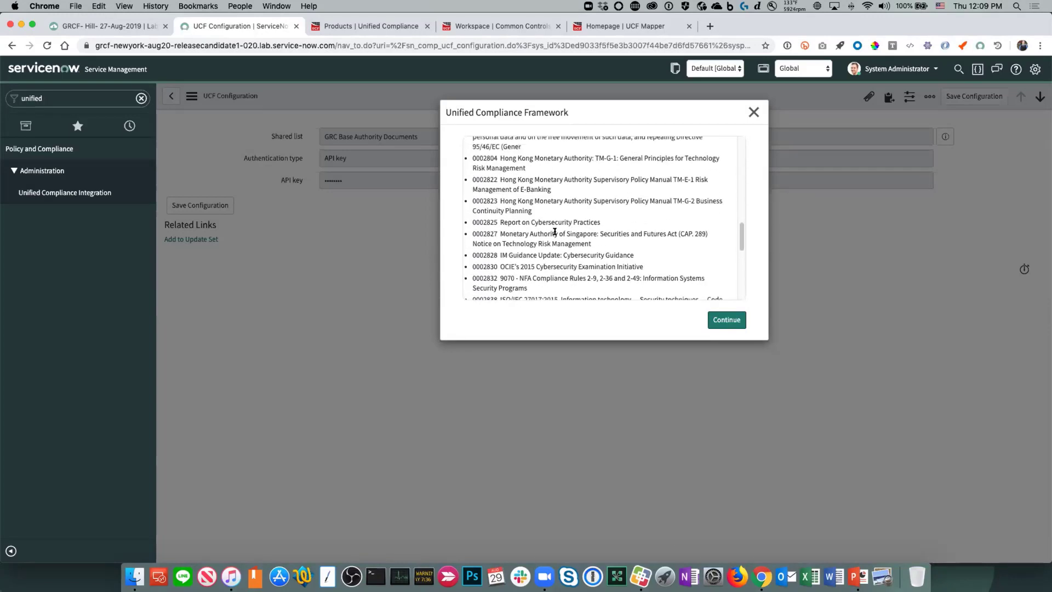
left_click(725, 320)
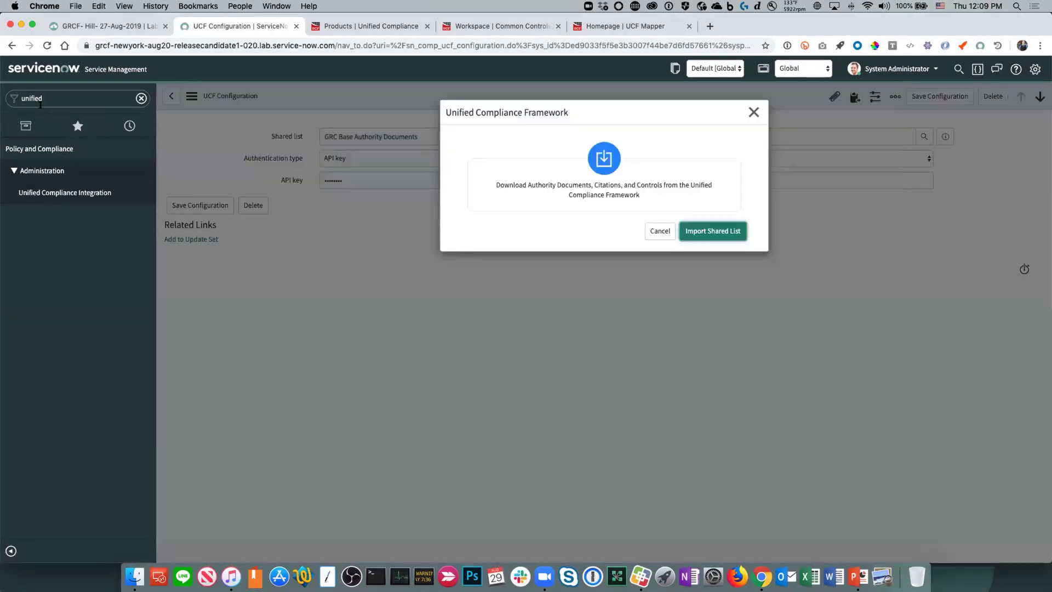
left_click(753, 112)
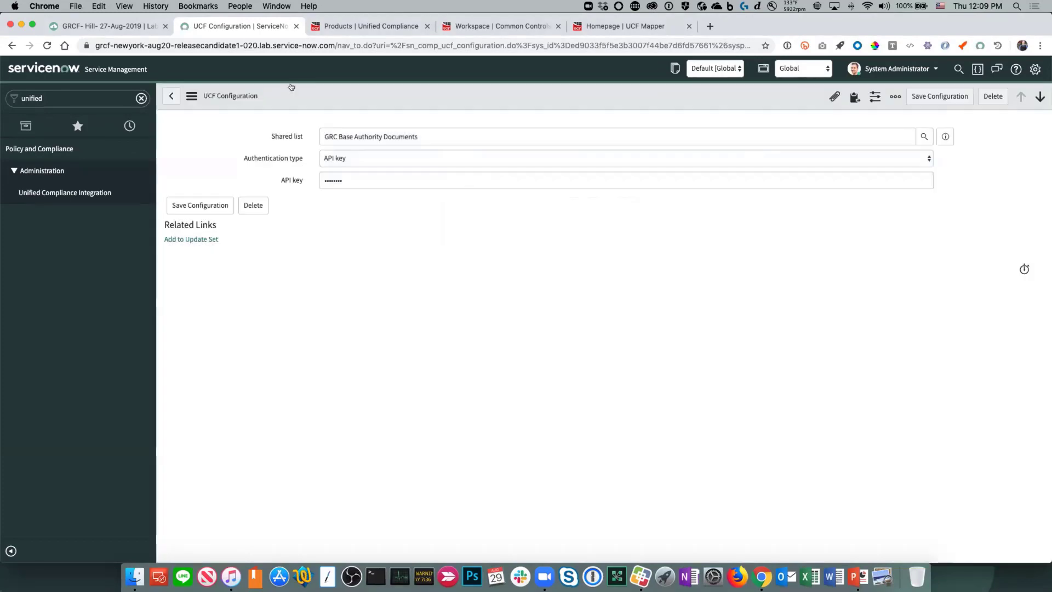
Filter the navigator for "control" and open the Control Objectives list under Policies and Procedures
left_click(58, 96)
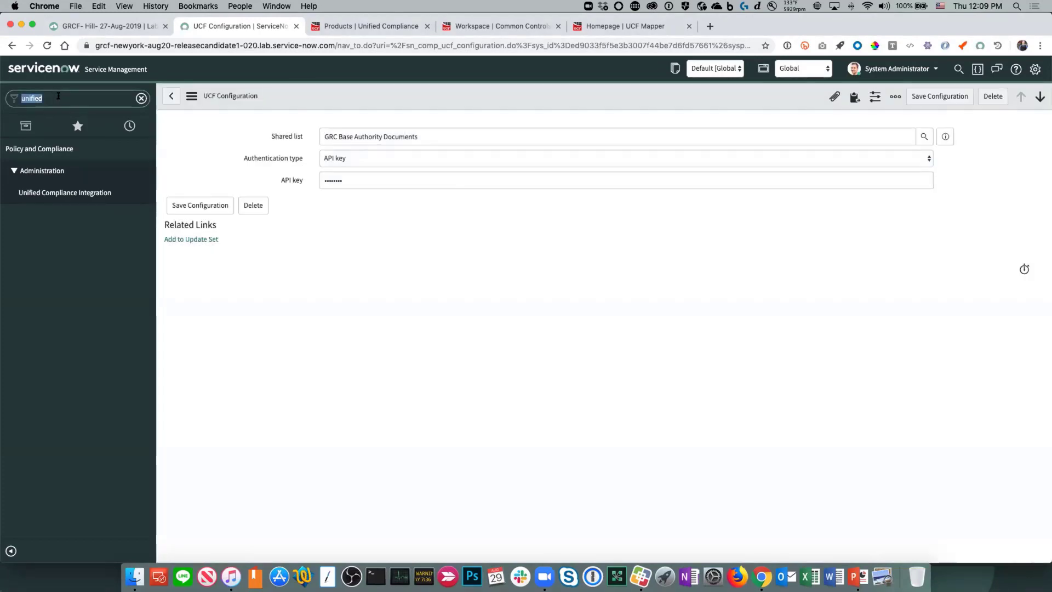
type("contorl")
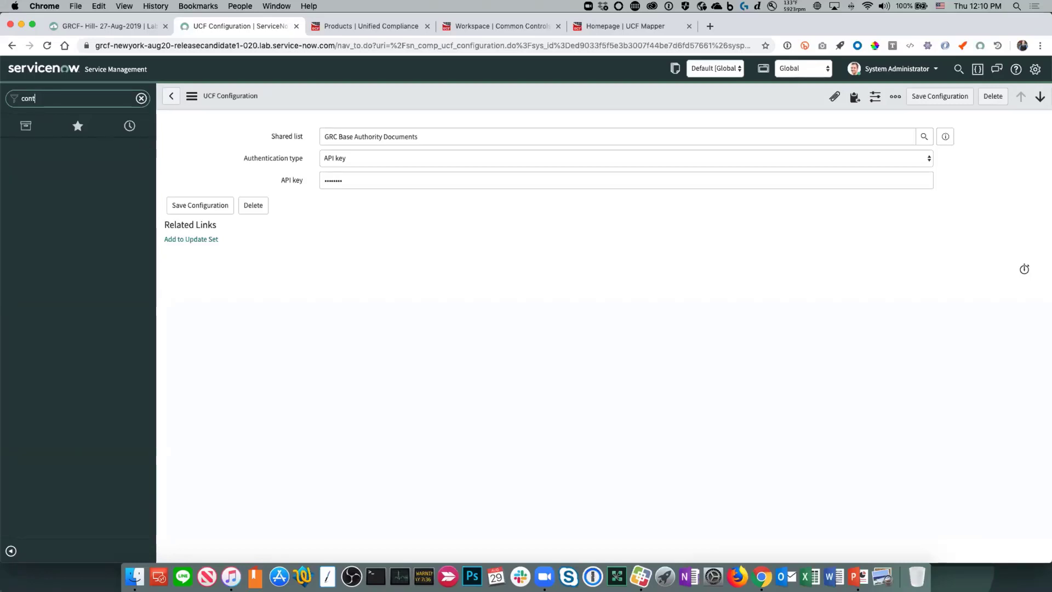
type("rol")
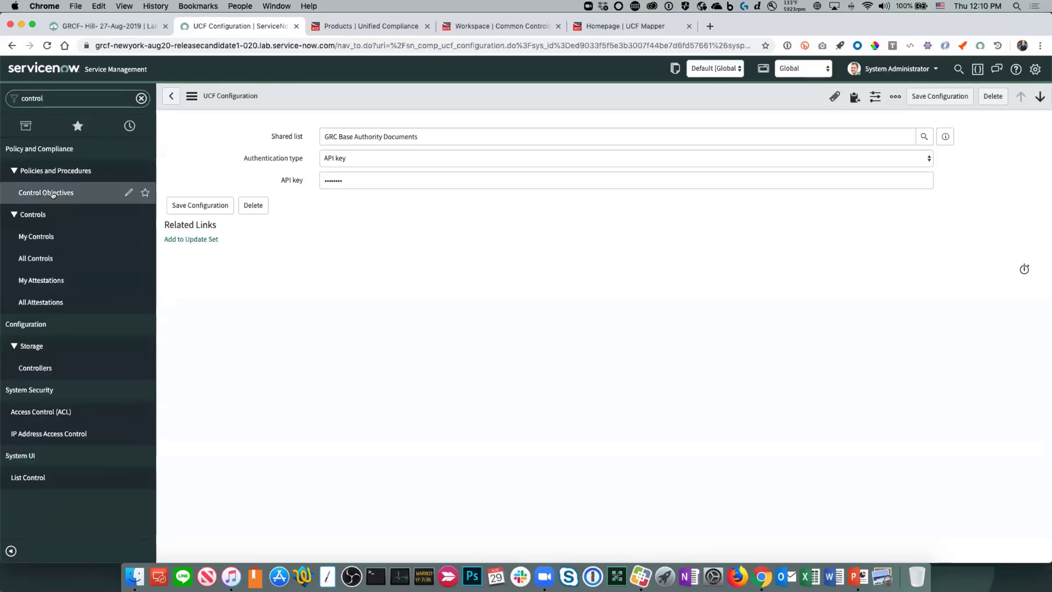
left_click(46, 193)
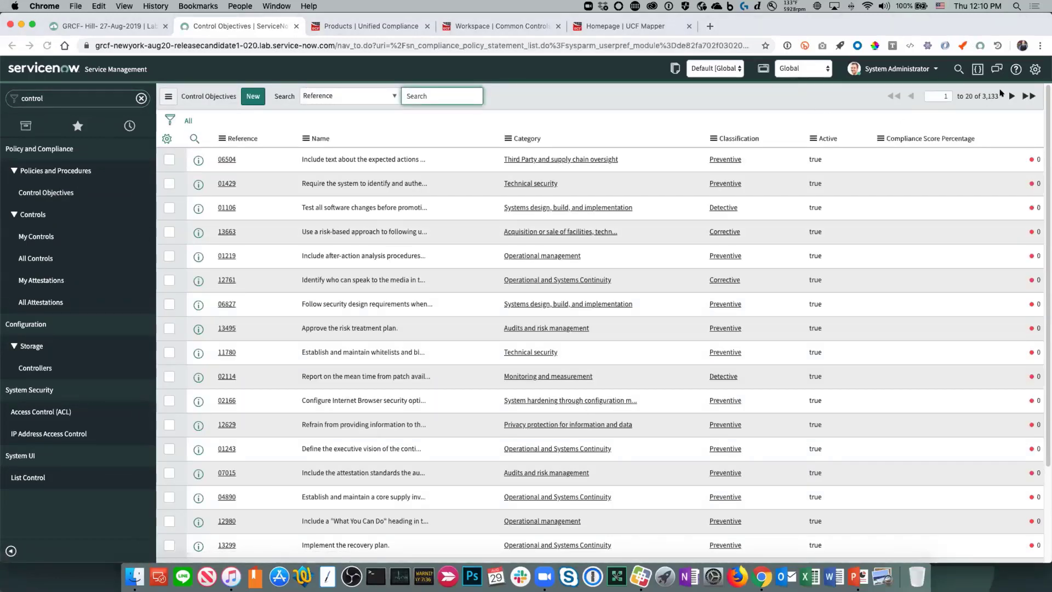
Add the Creates controls automatically column to the Control Objectives list
left_click_drag(981, 95, 1000, 94)
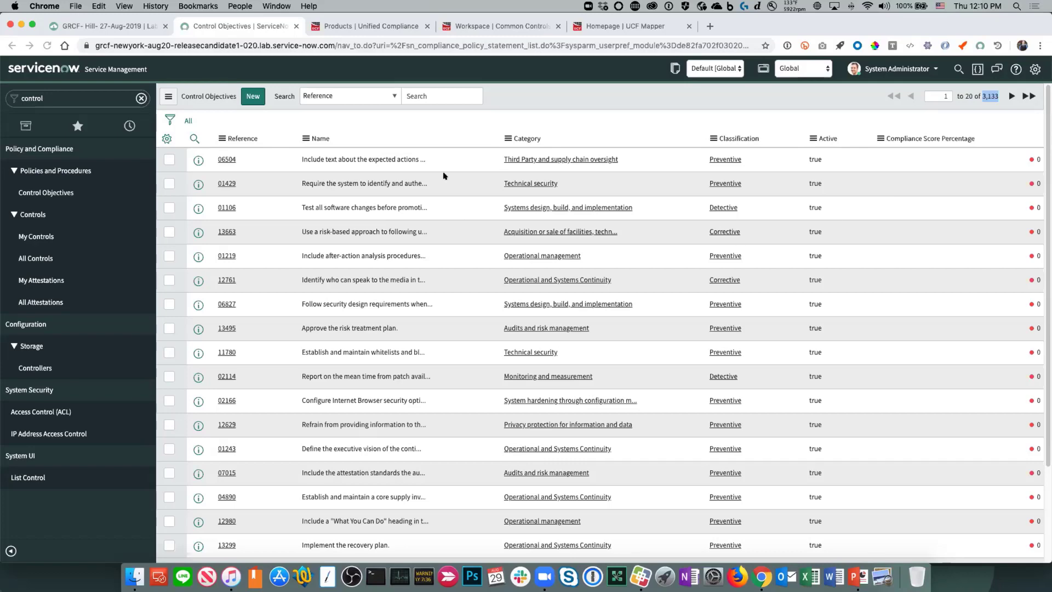
left_click(166, 137)
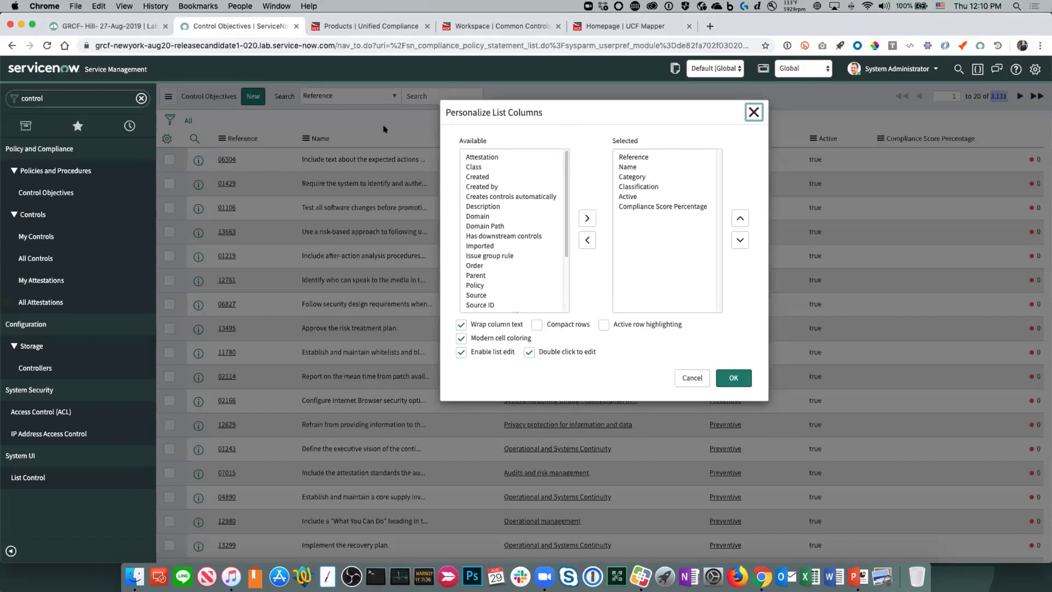
double_click(484, 196)
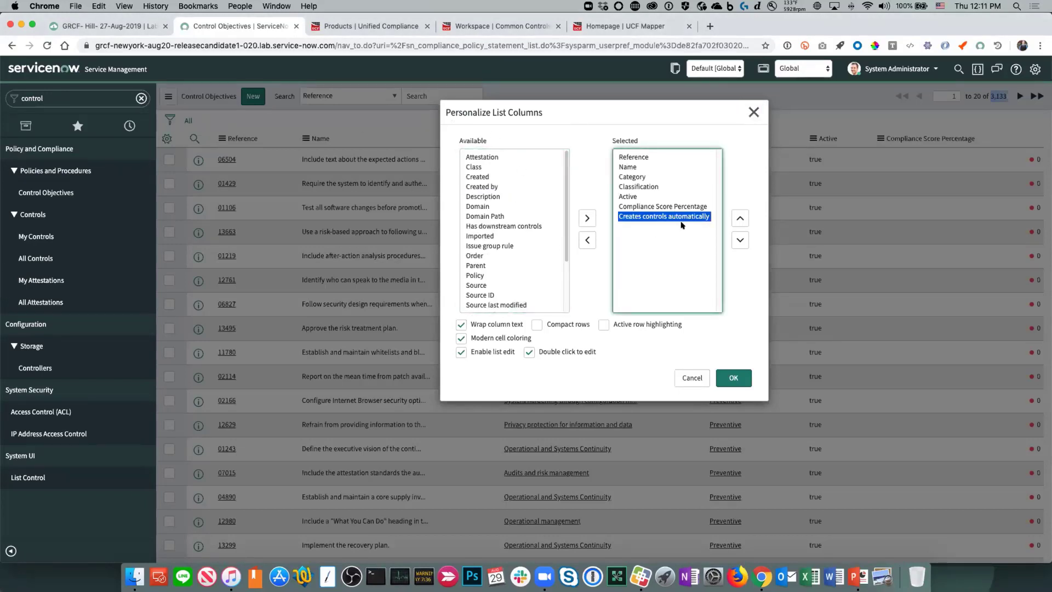
left_click(733, 377)
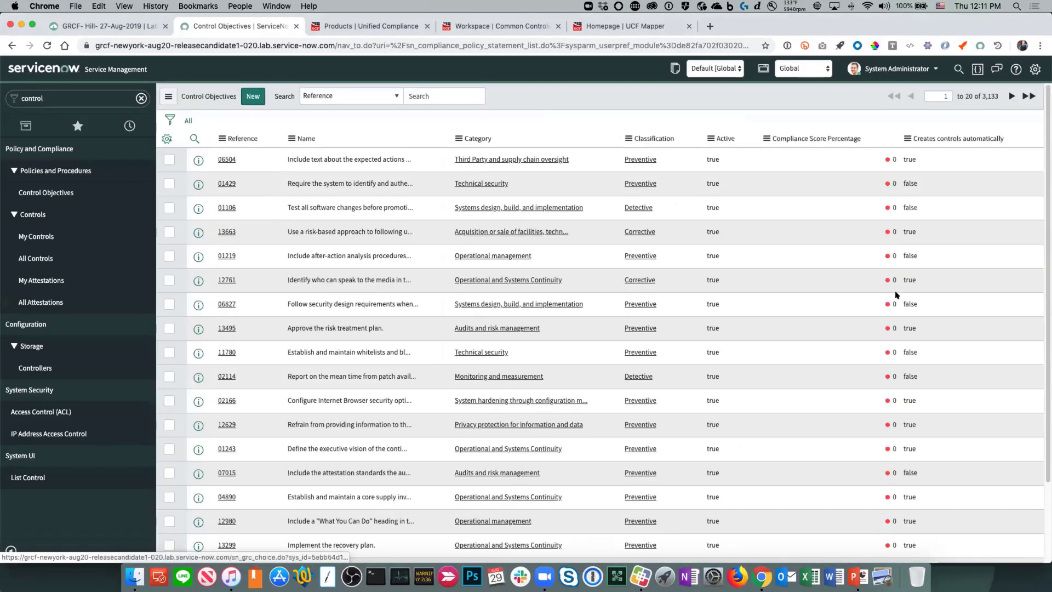
Filter out the control objectives whose Creates controls automatically value is false
right_click(910, 183)
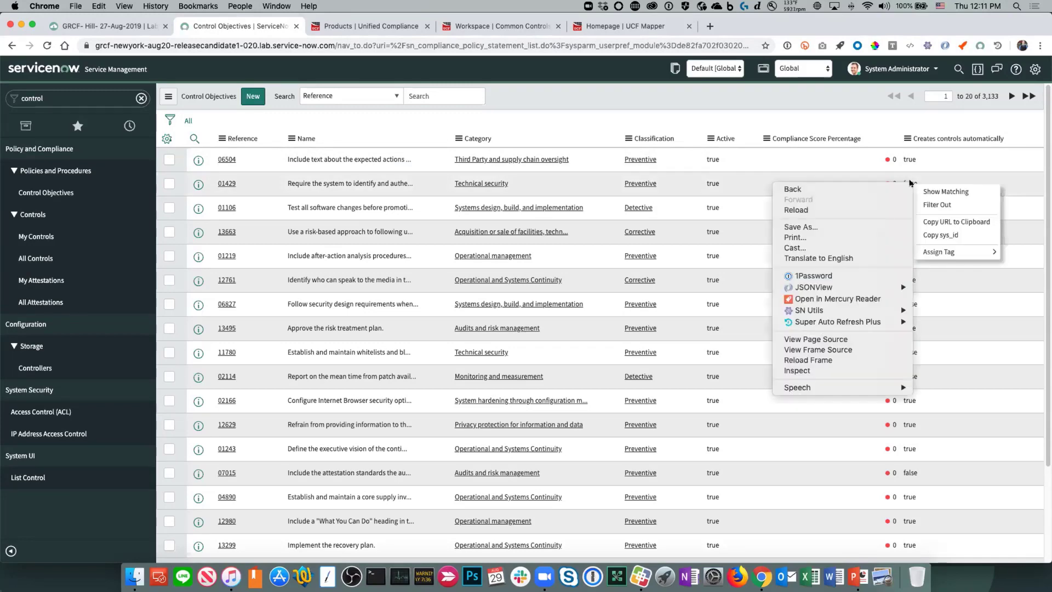
left_click(948, 206)
left_click(948, 206)
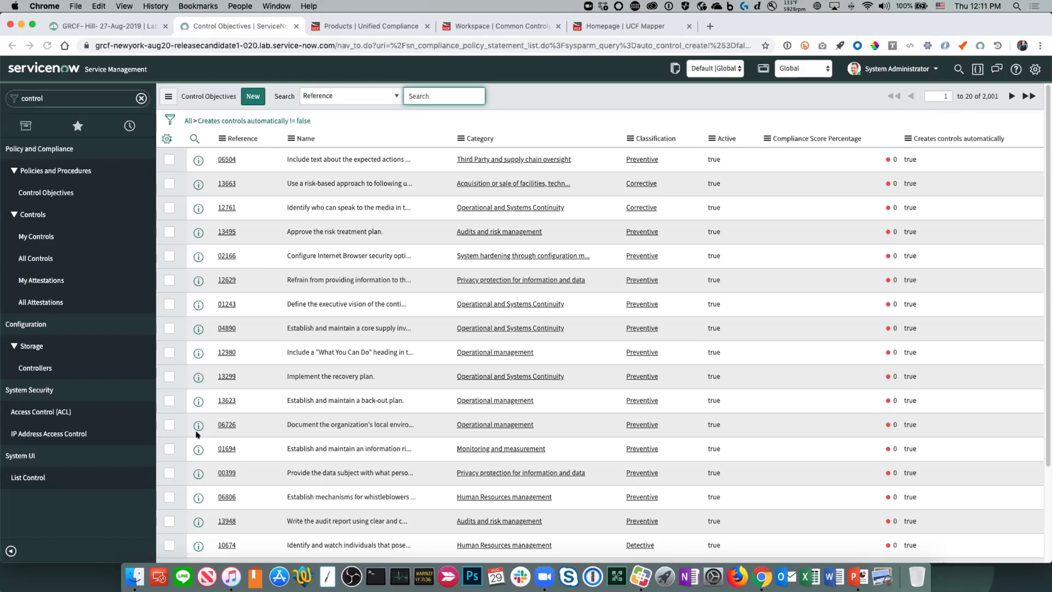
Open control objective 06504 and review its Creates controls automatically setting, related policies and citations
left_click(223, 160)
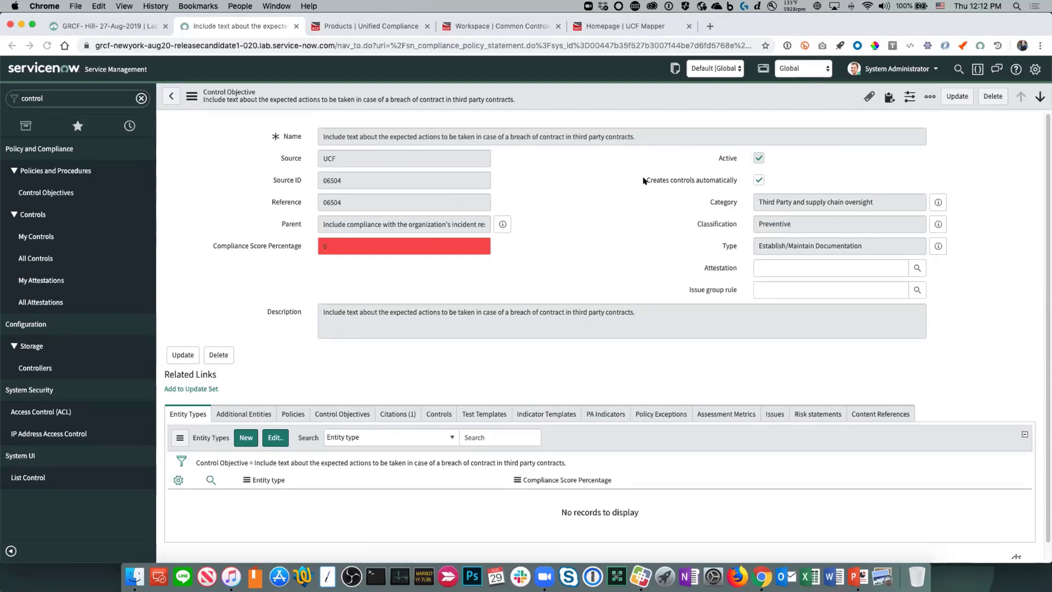
left_click_drag(644, 181, 748, 182)
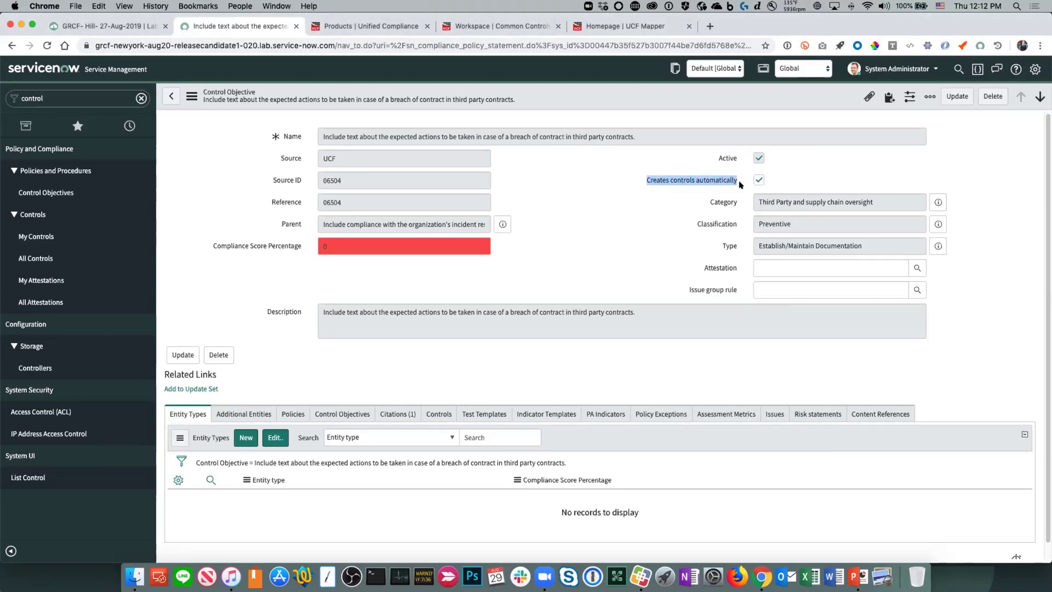
left_click(741, 184)
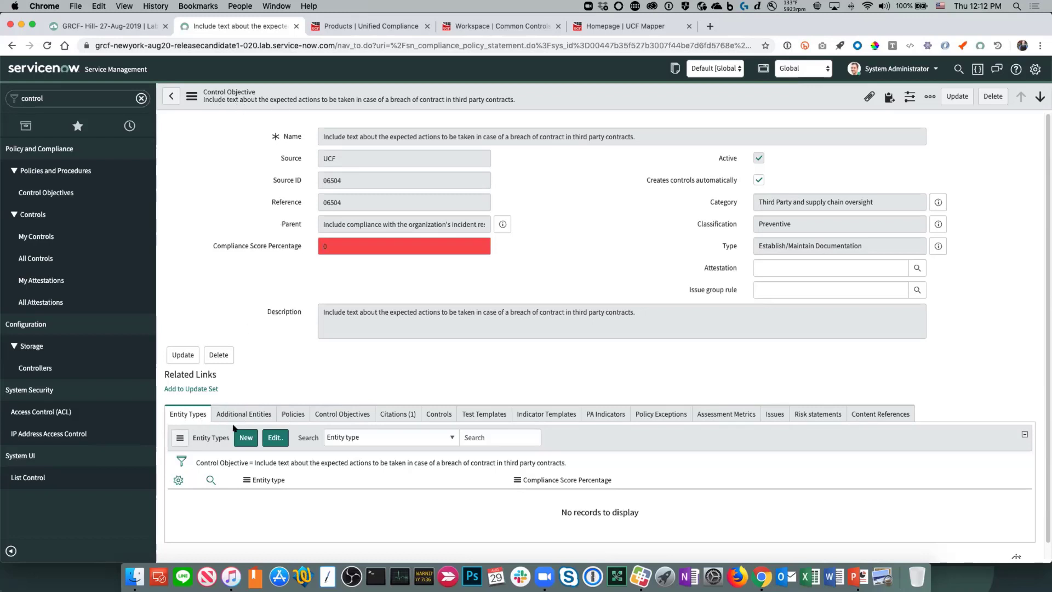
left_click(294, 416)
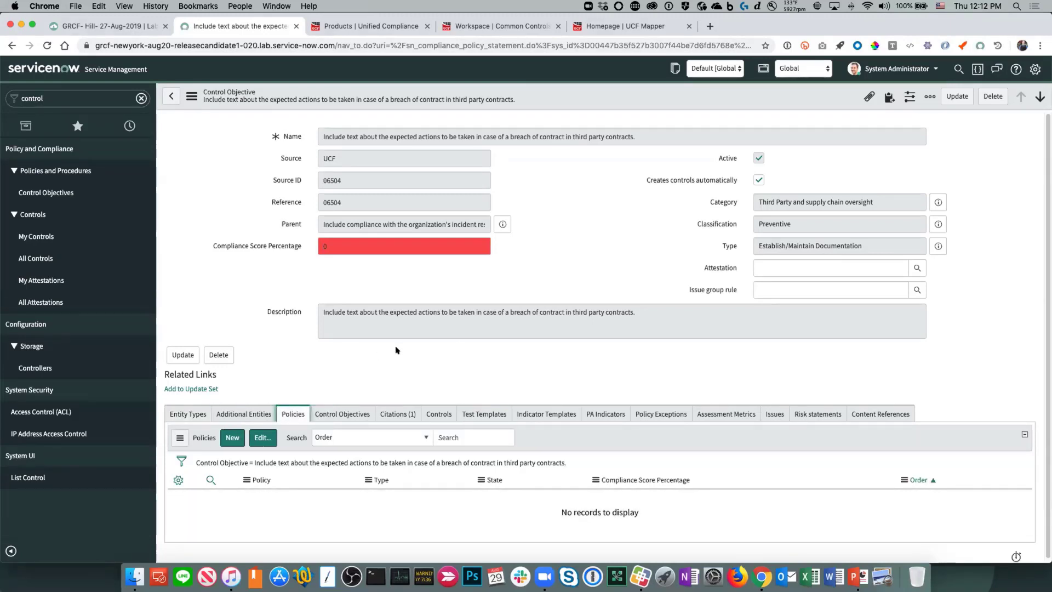
left_click(388, 415)
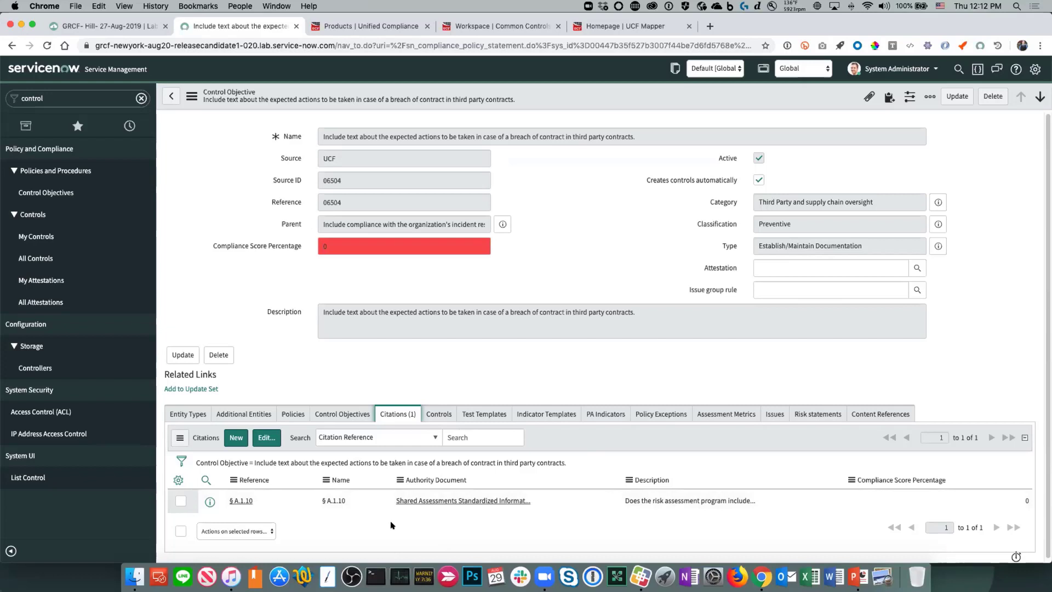
Preview the linked citation § A.1.10 and its control objective, view the full citation record, and return to the link record
left_click(238, 503)
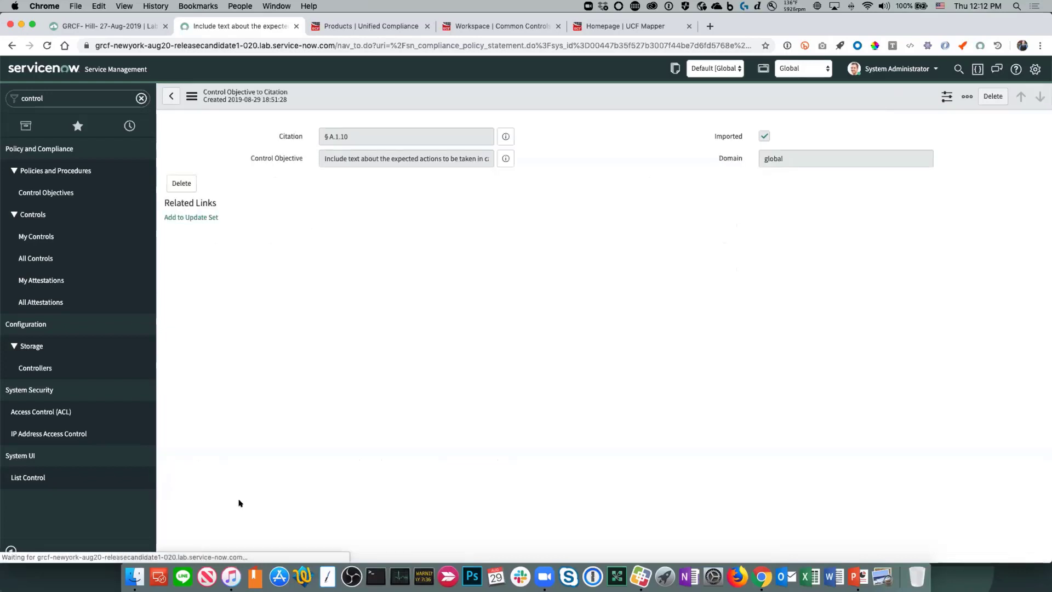
left_click(503, 135)
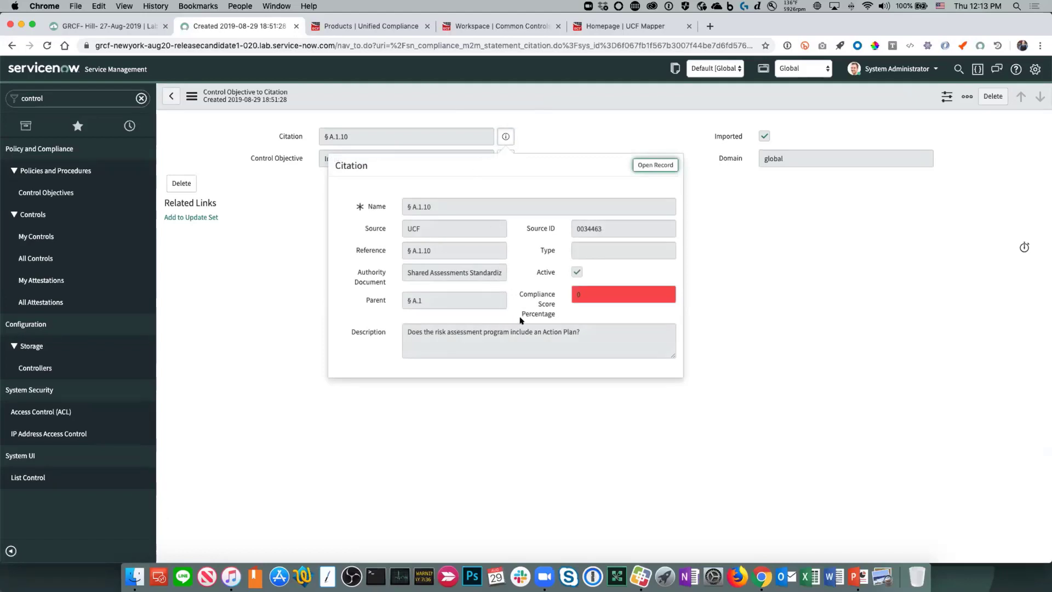
left_click(558, 149)
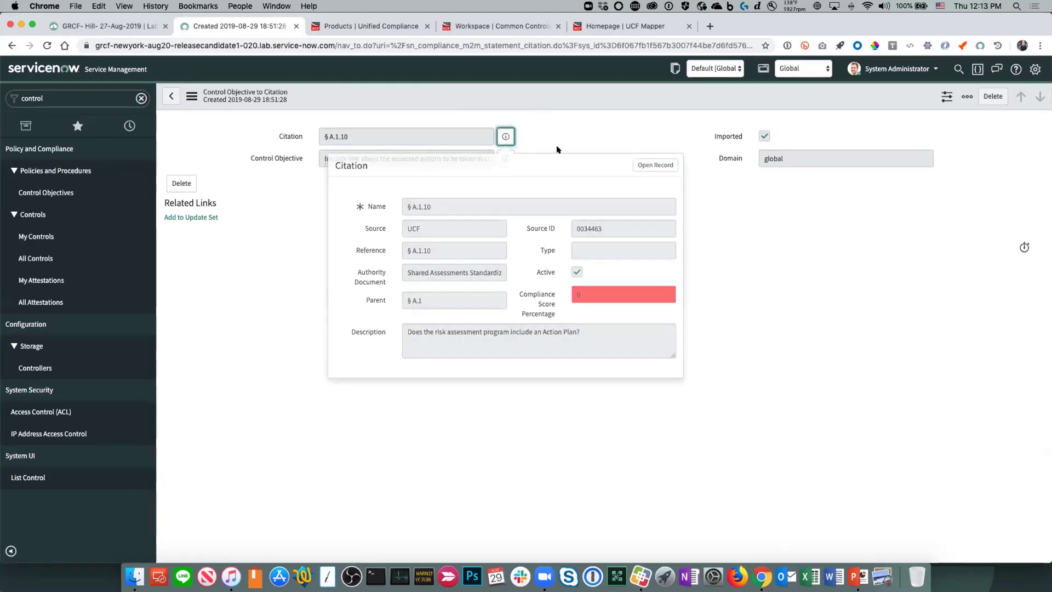
left_click(497, 161)
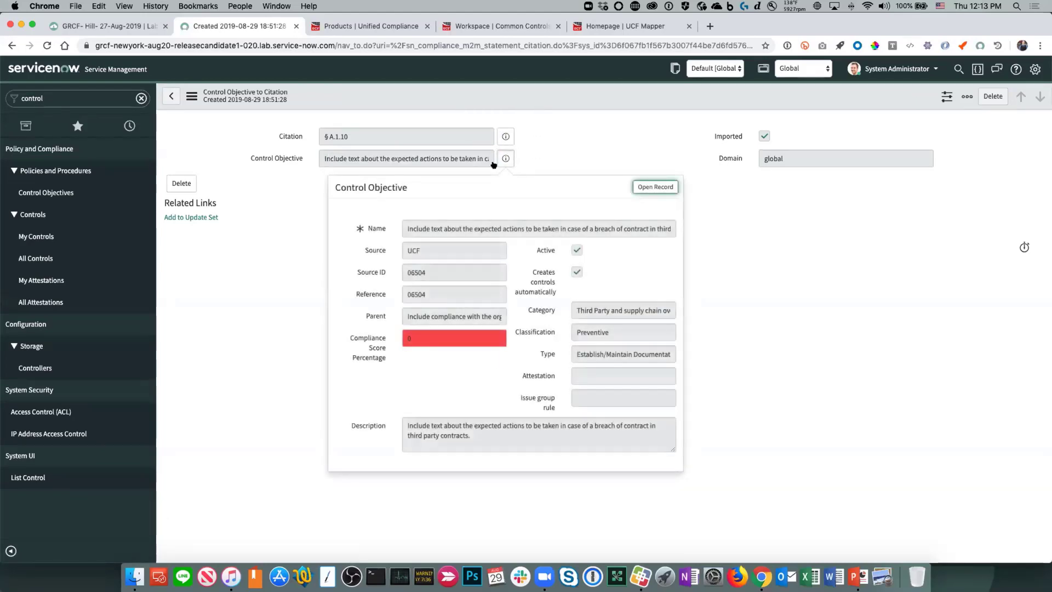
left_click(503, 137)
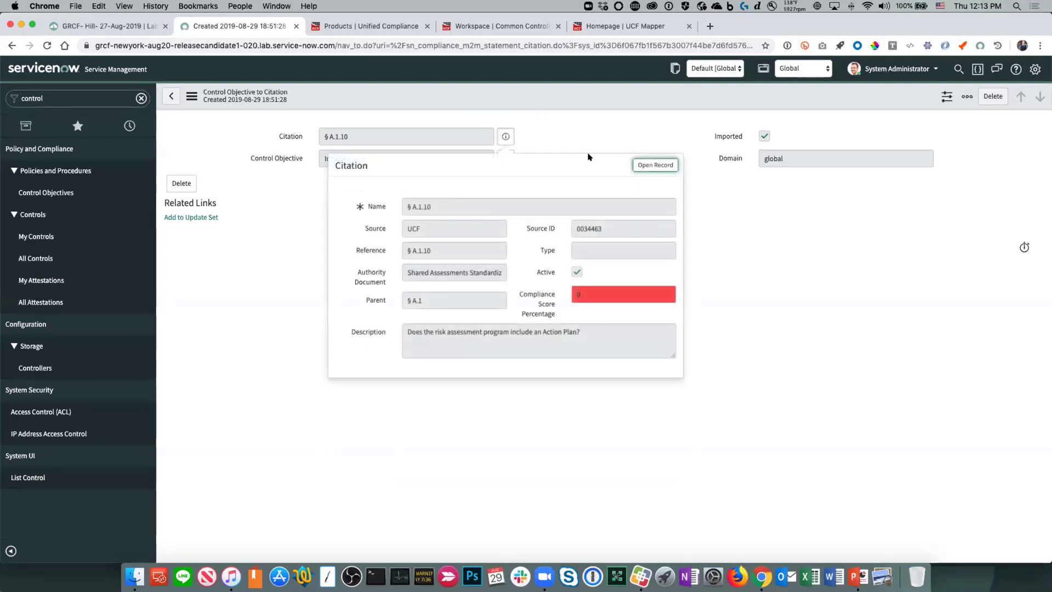
left_click(651, 165)
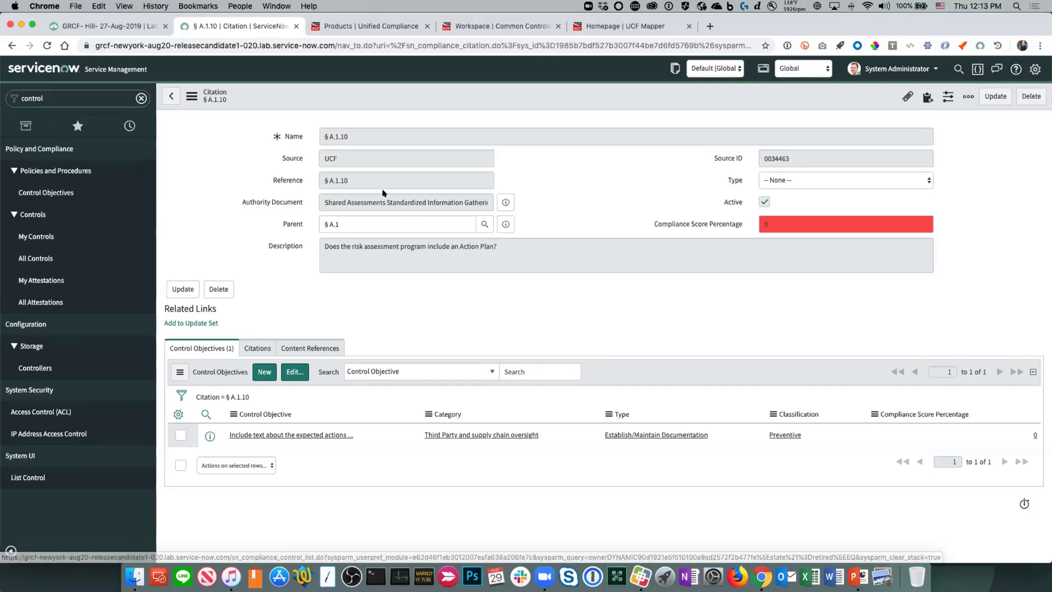
left_click(171, 96)
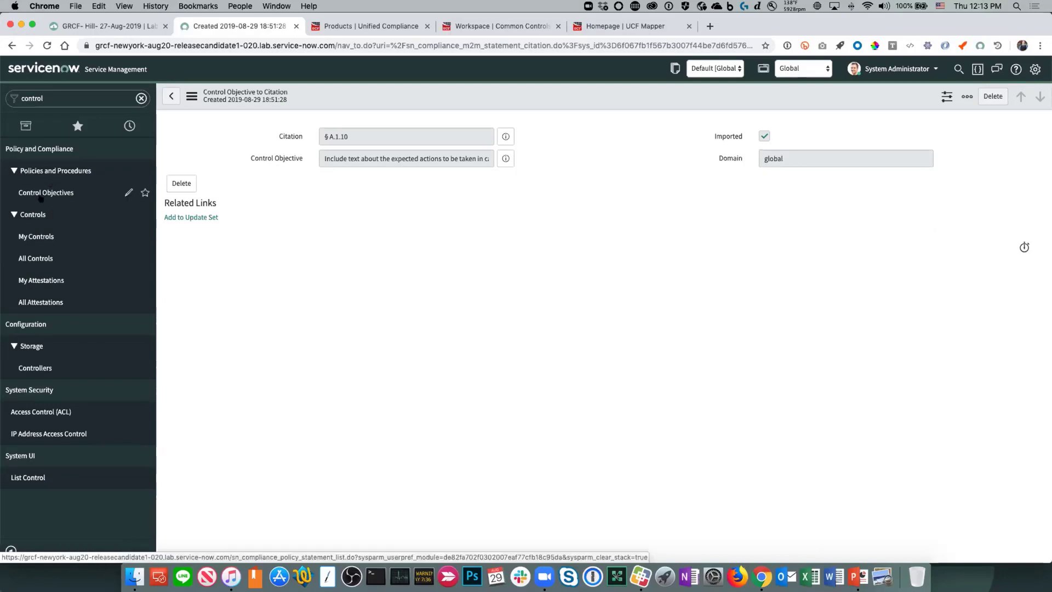
Filter the navigator for "autho" and open the Authority Documents list under Compliance
left_click(42, 99)
type("autho")
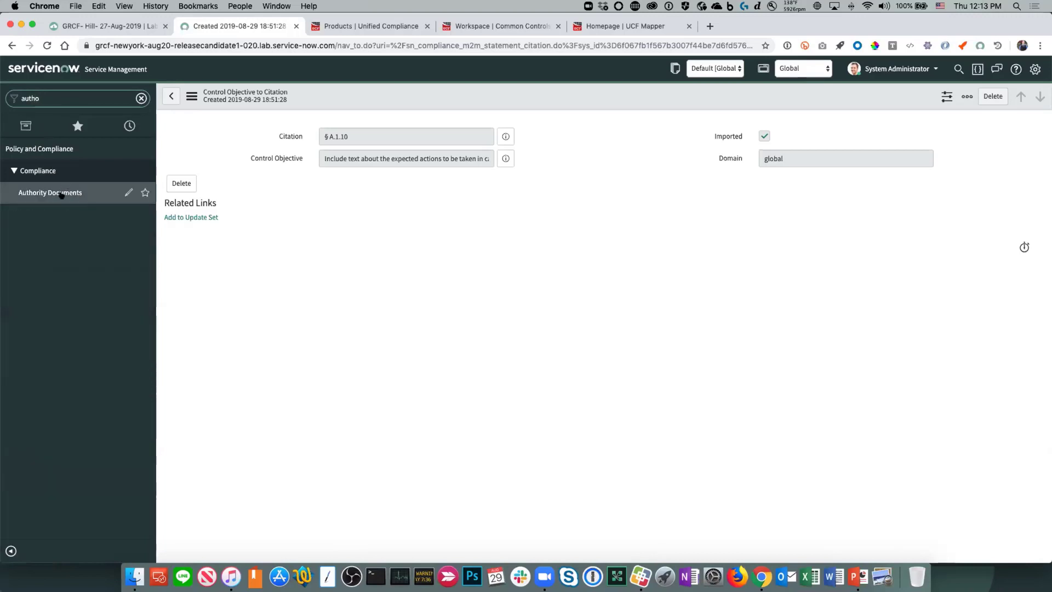
left_click(61, 194)
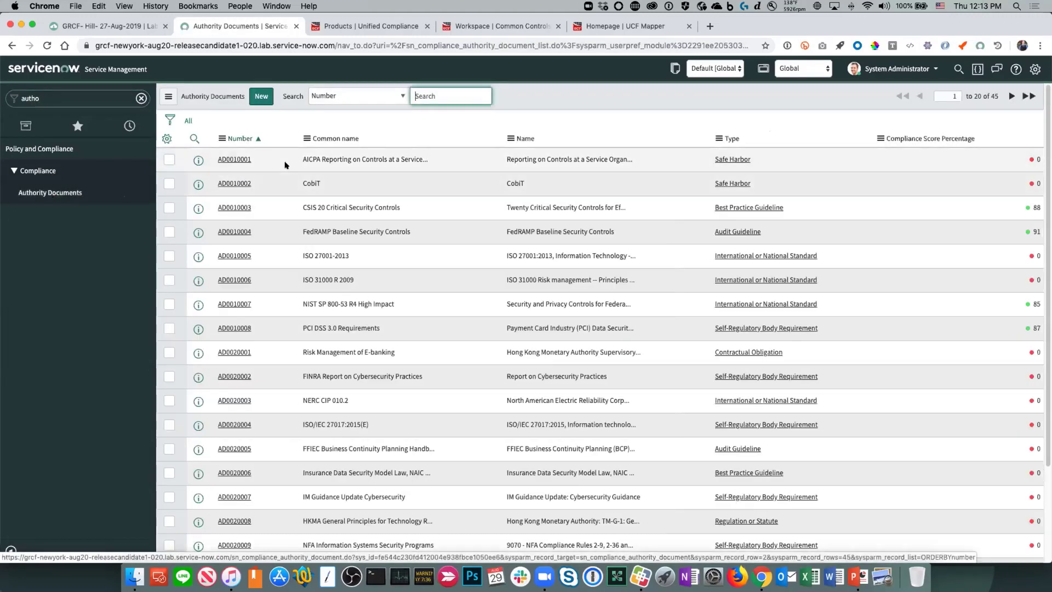
Look through the imported authority documents and examine the HKMA General Principles for Technology Risk Management entry
scroll(284, 165, "down", 5)
scroll(285, 166, "up", 5)
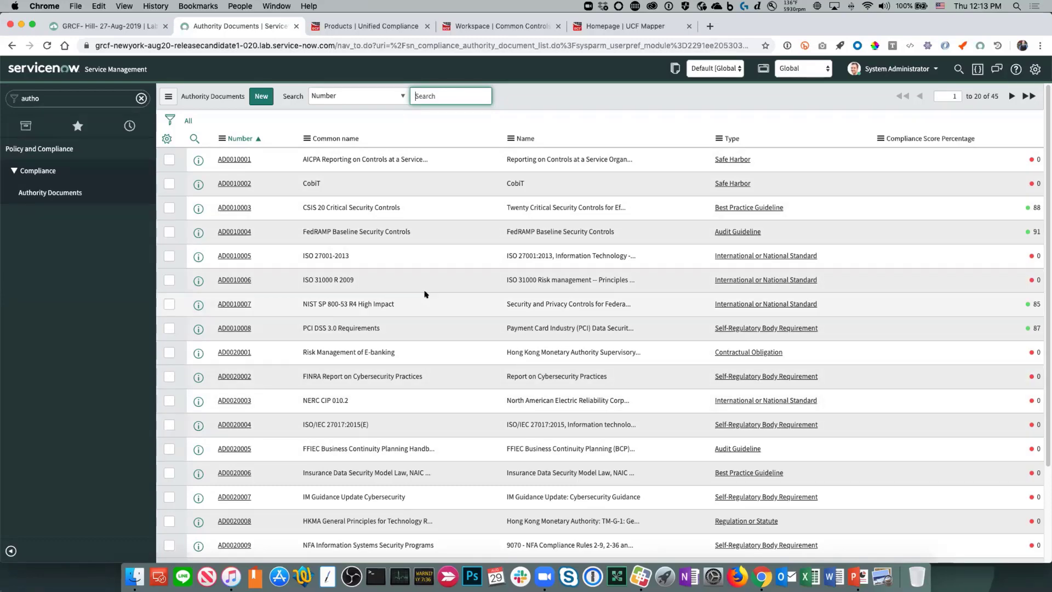
scroll(425, 294, "down", 5)
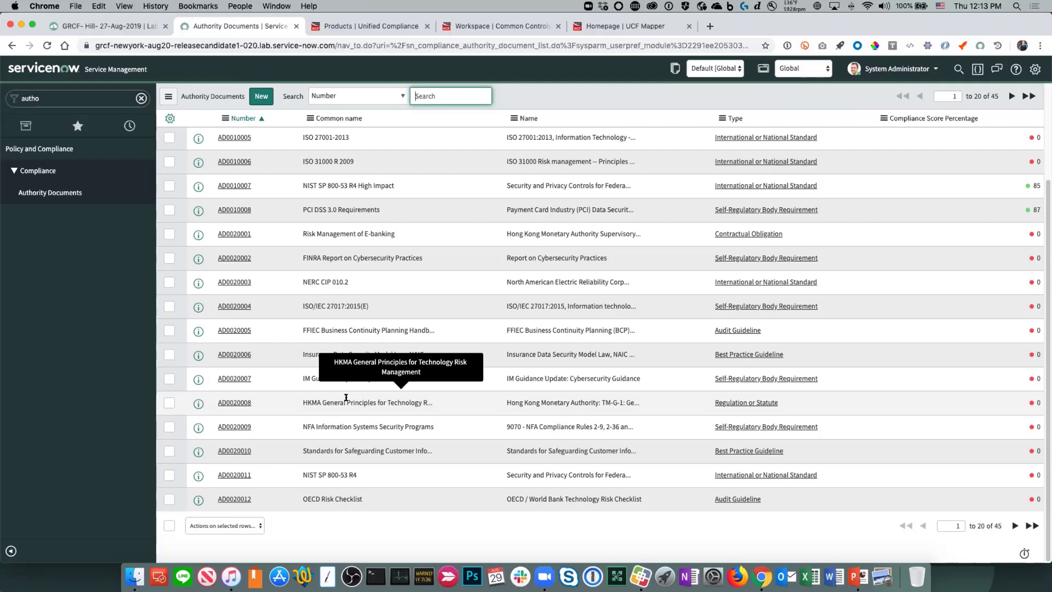
left_click_drag(301, 401, 432, 399)
left_click(471, 408)
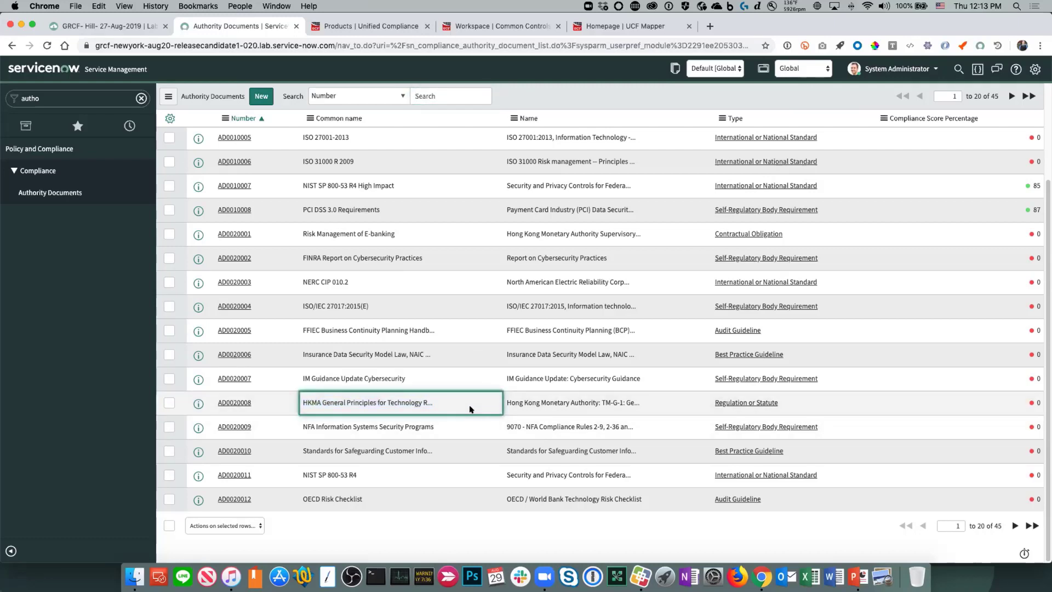